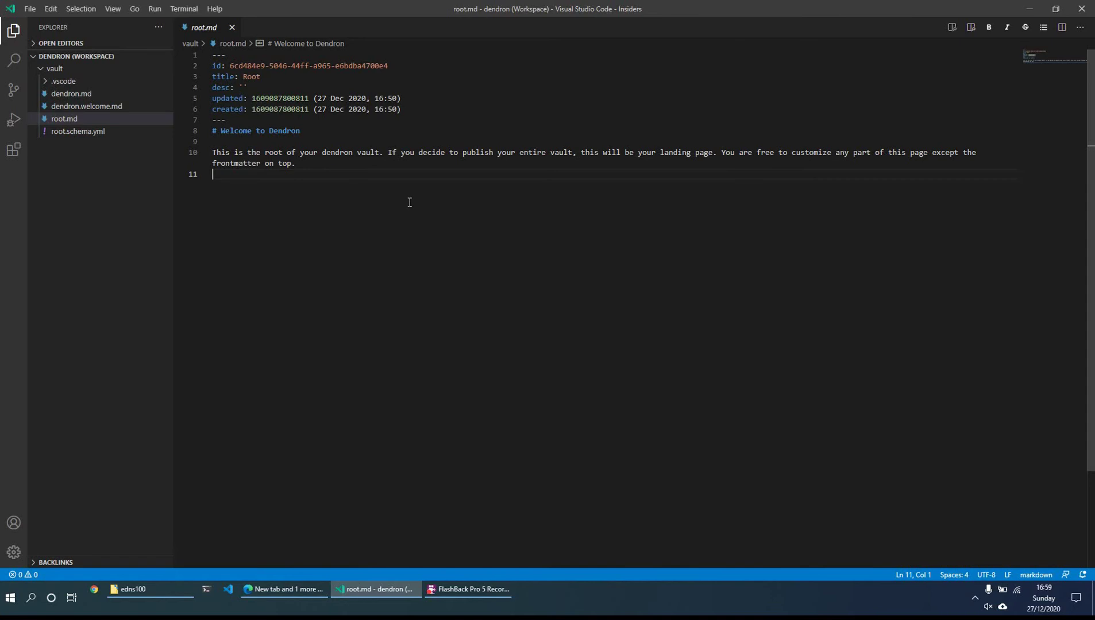
# Run Dendron: Vault Add to create a local vault at path testvault.
pyautogui.hotkey('ctrl', 'shift', 'p')
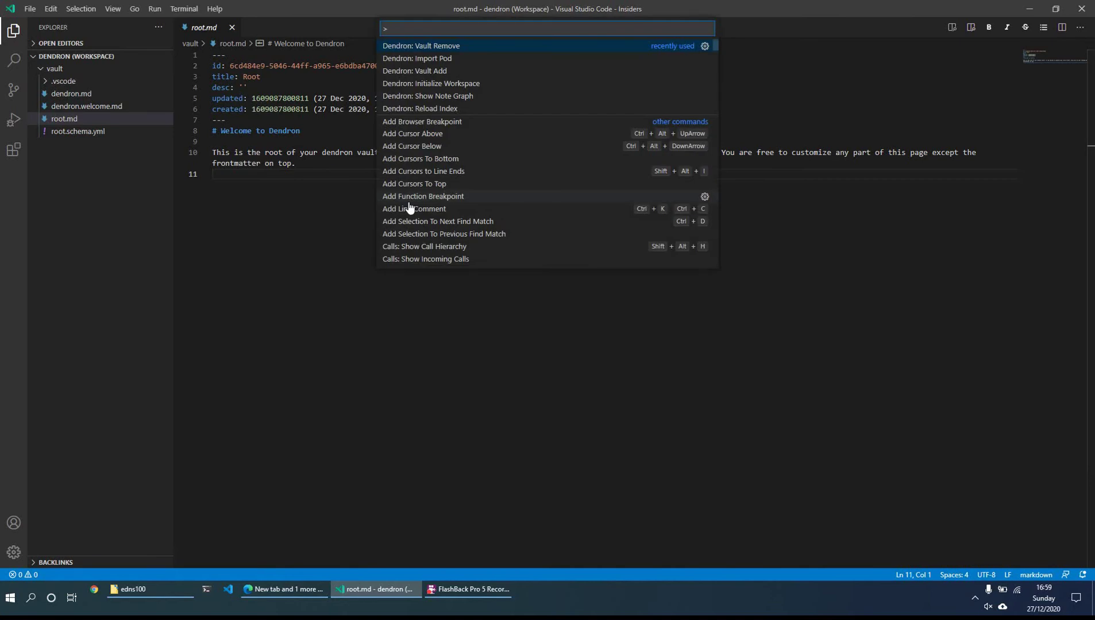
pyautogui.write('vault')
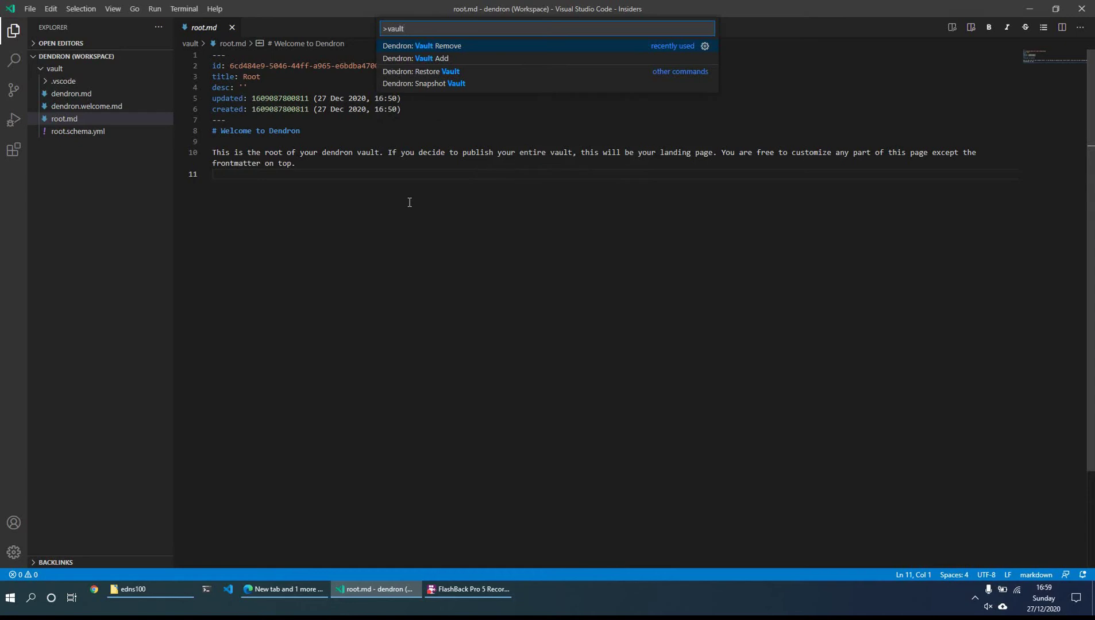
pyautogui.press('Down')
pyautogui.press('Return')
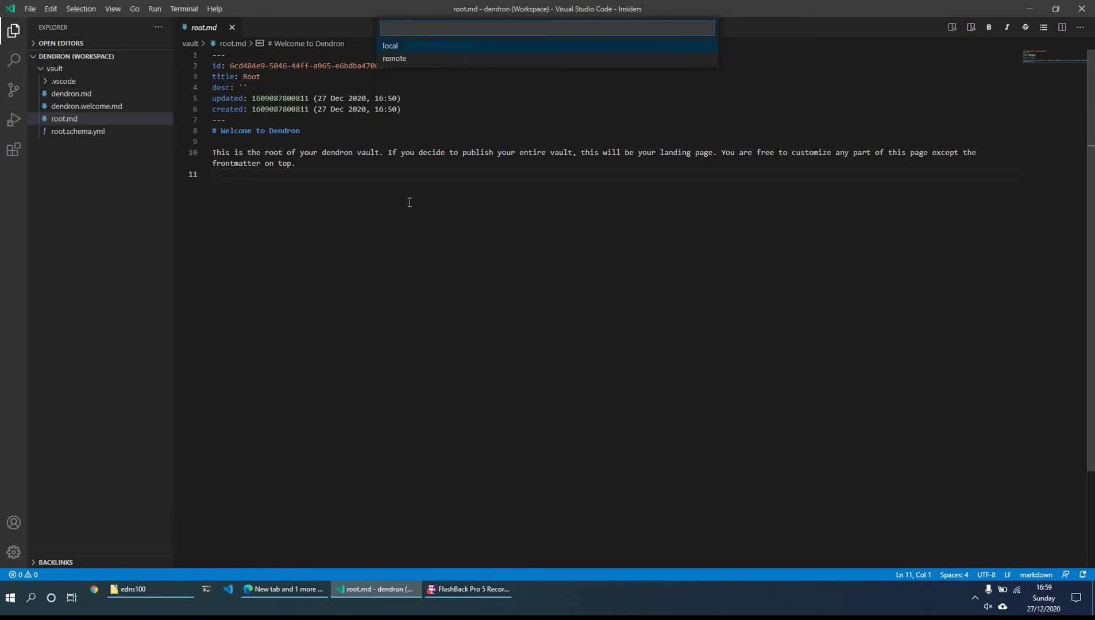
pyautogui.press('Return')
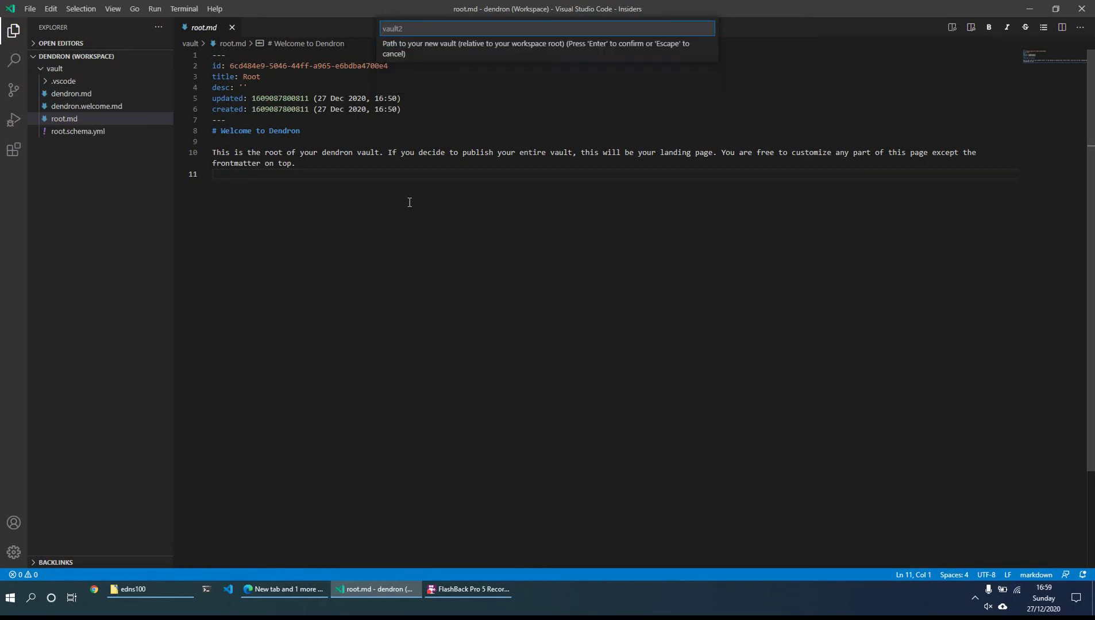
pyautogui.write('testvault')
pyautogui.press('Return')
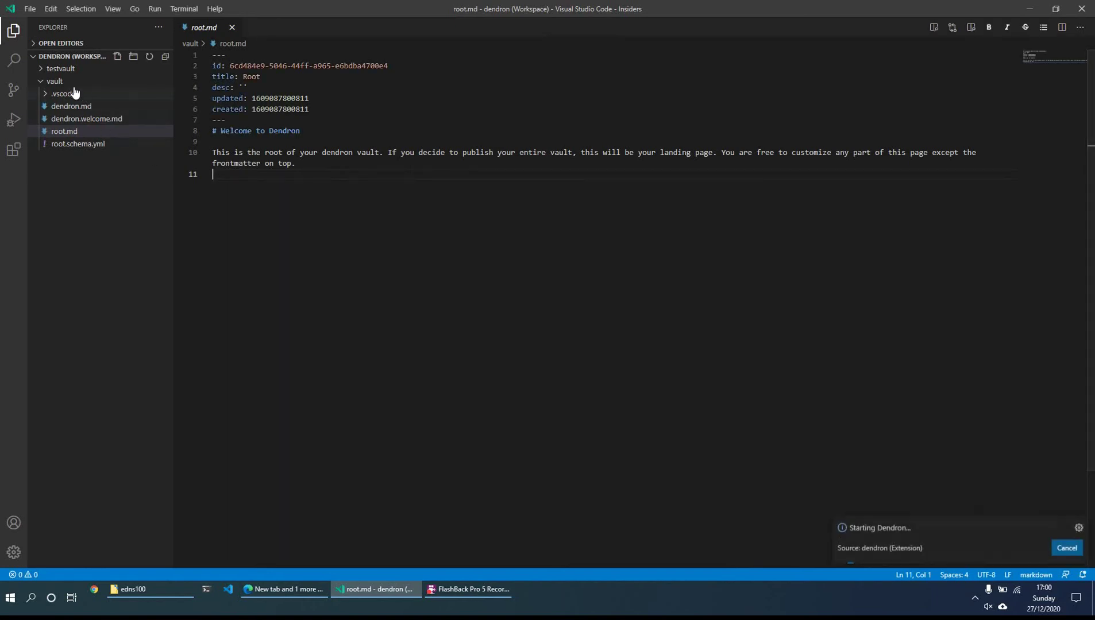
# Expand testvault in the Explorer and open its root.md note for editing.
pyautogui.click(44, 84)
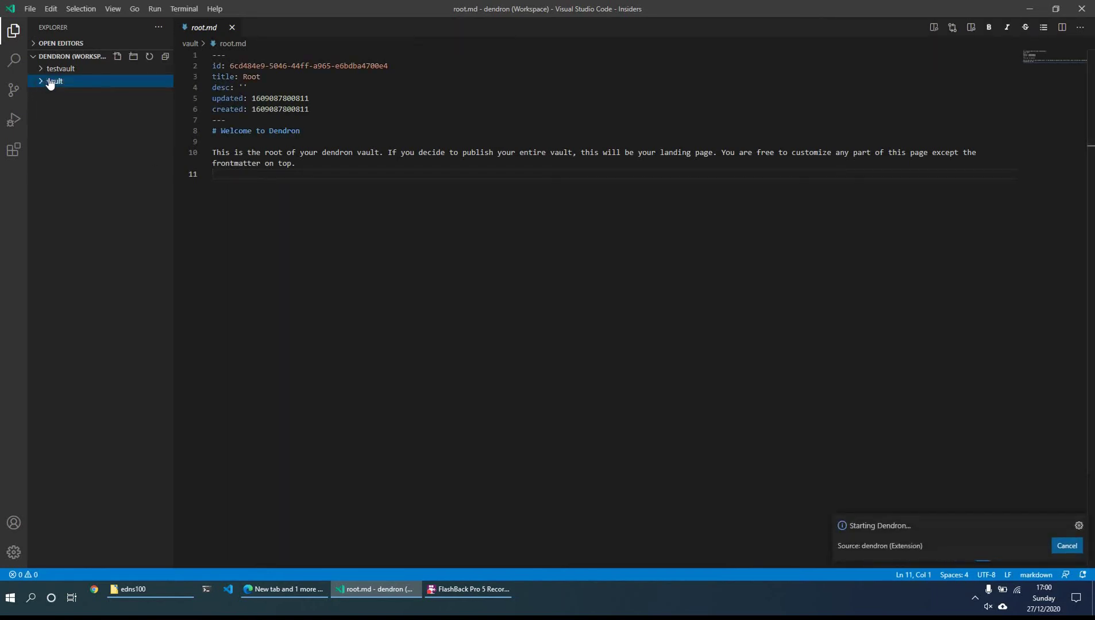
pyautogui.click(44, 84)
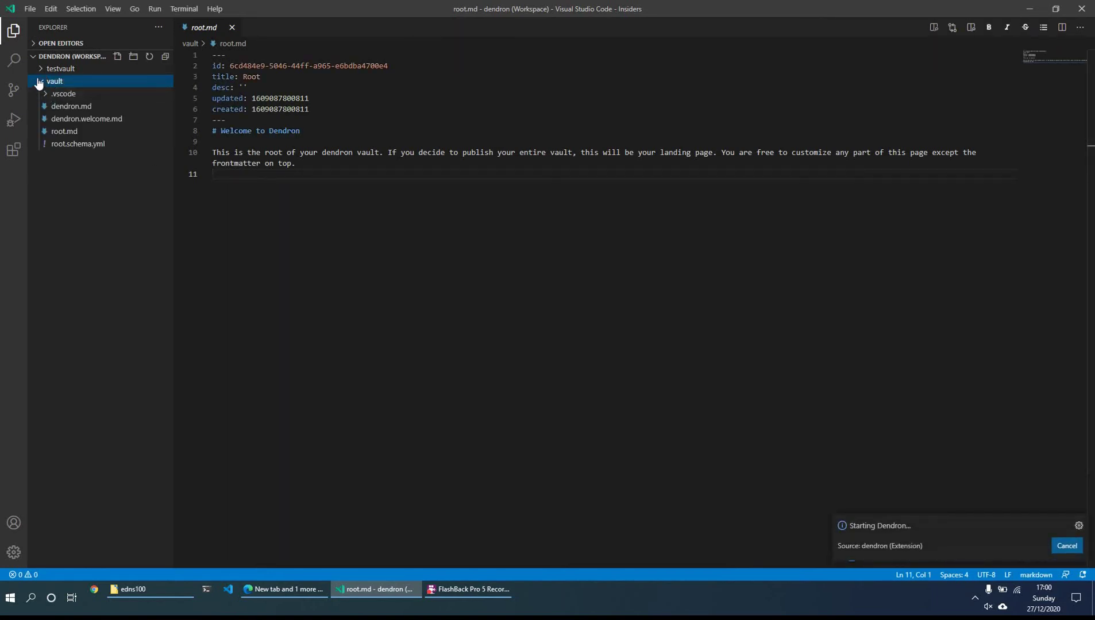
pyautogui.click(43, 70)
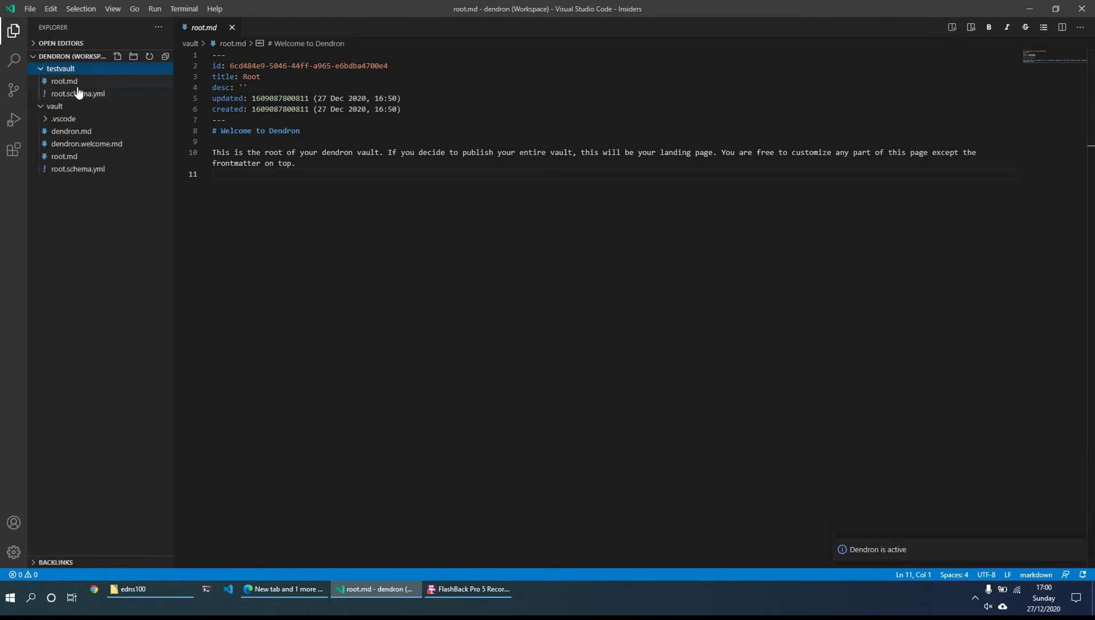
pyautogui.click(76, 83)
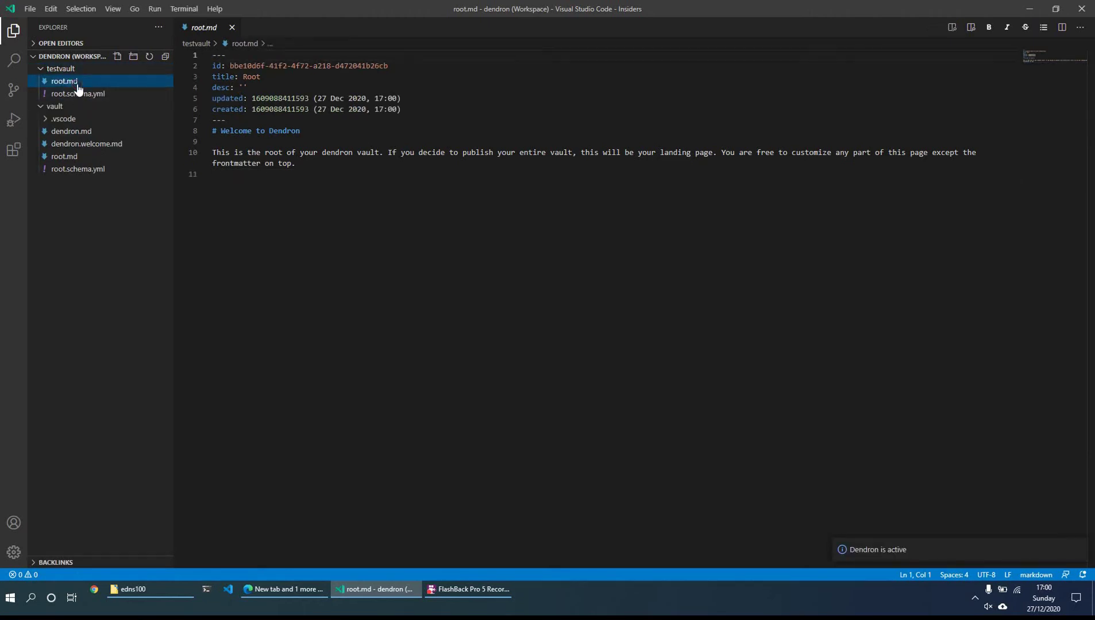
pyautogui.click(503, 236)
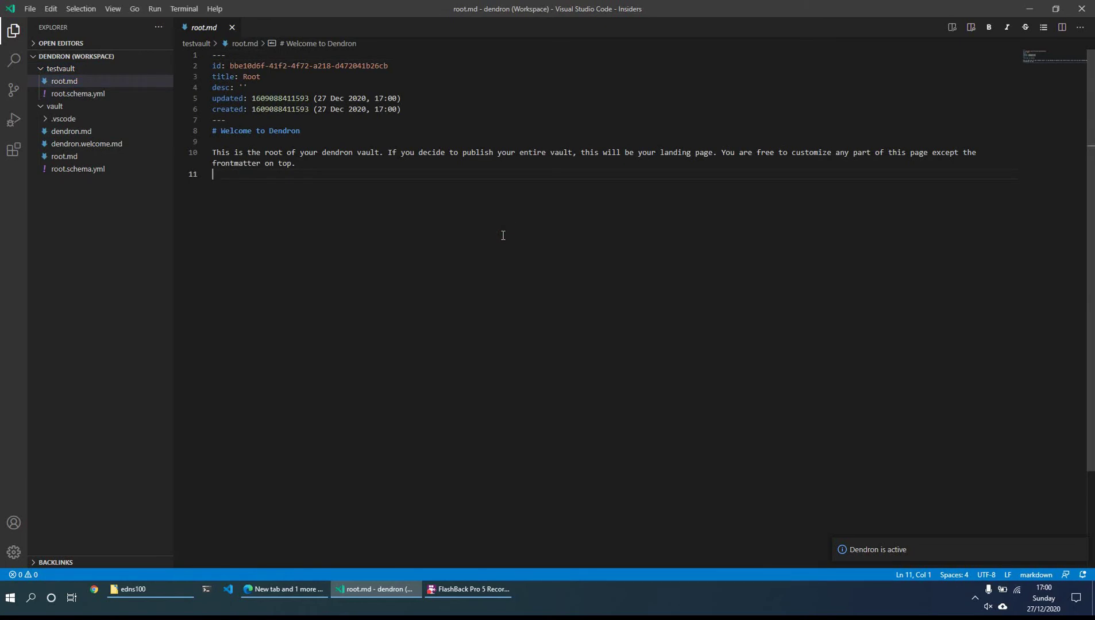
# Create today's daily journal note, then a note named testnotinvault2 via Lookup.
pyautogui.hotkey('ctrl', 'shift', 'i')
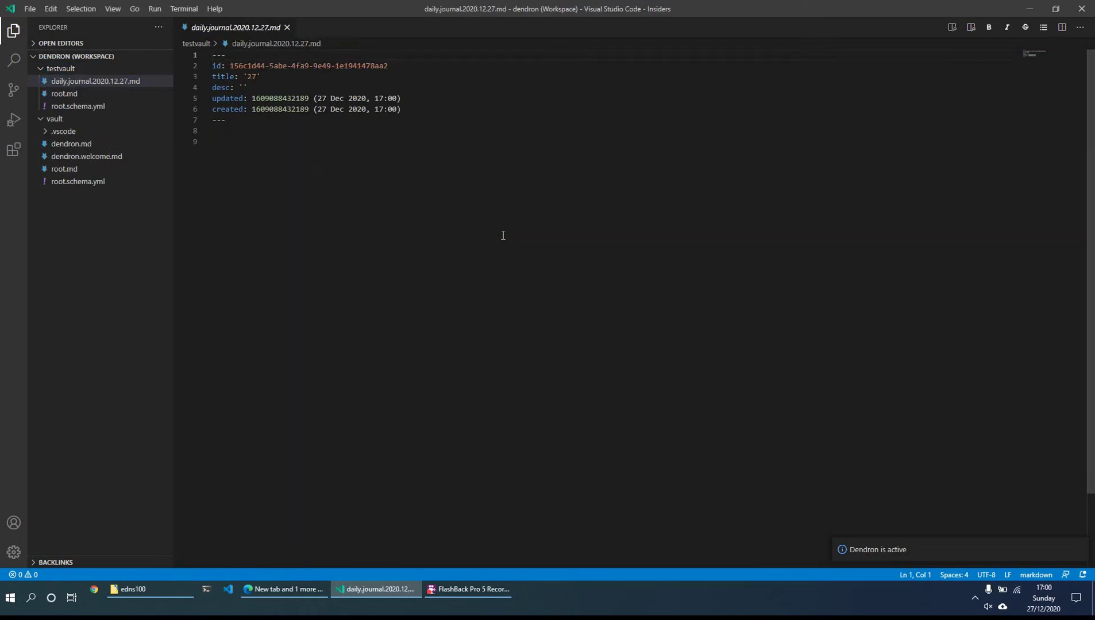
pyautogui.hotkey('ctrl', 'l')
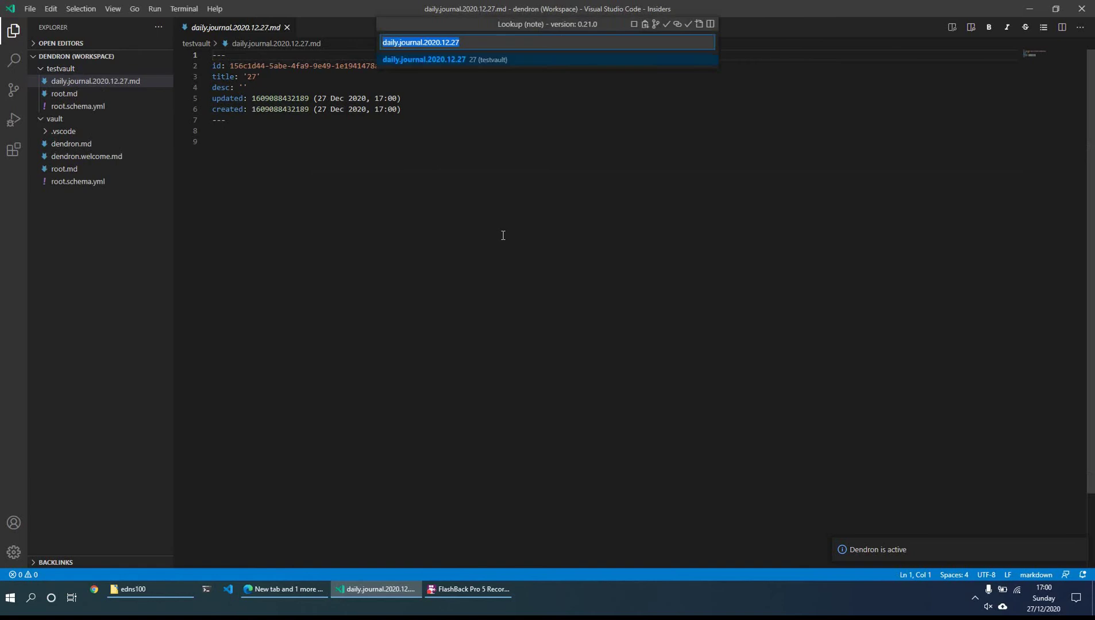
pyautogui.write('test')
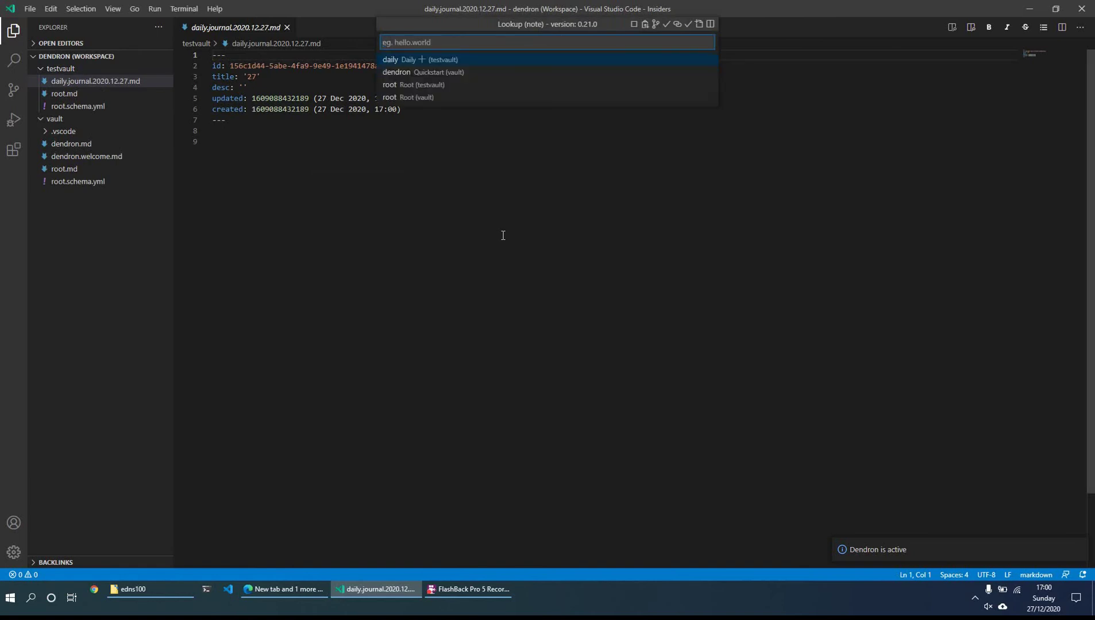
pyautogui.write('notinvault2')
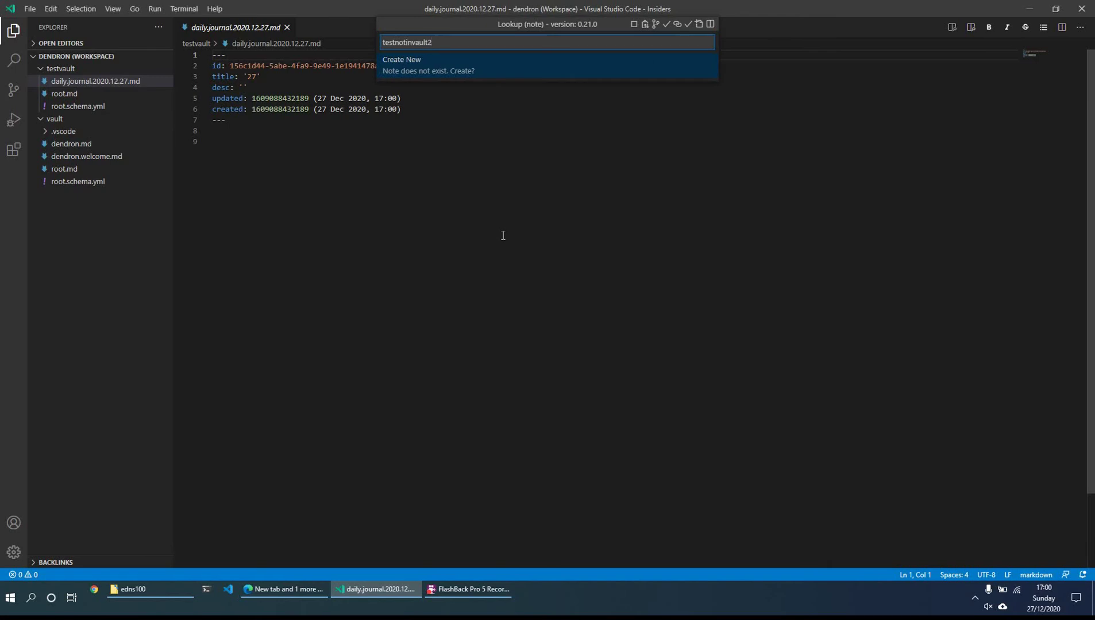
pyautogui.press('Return')
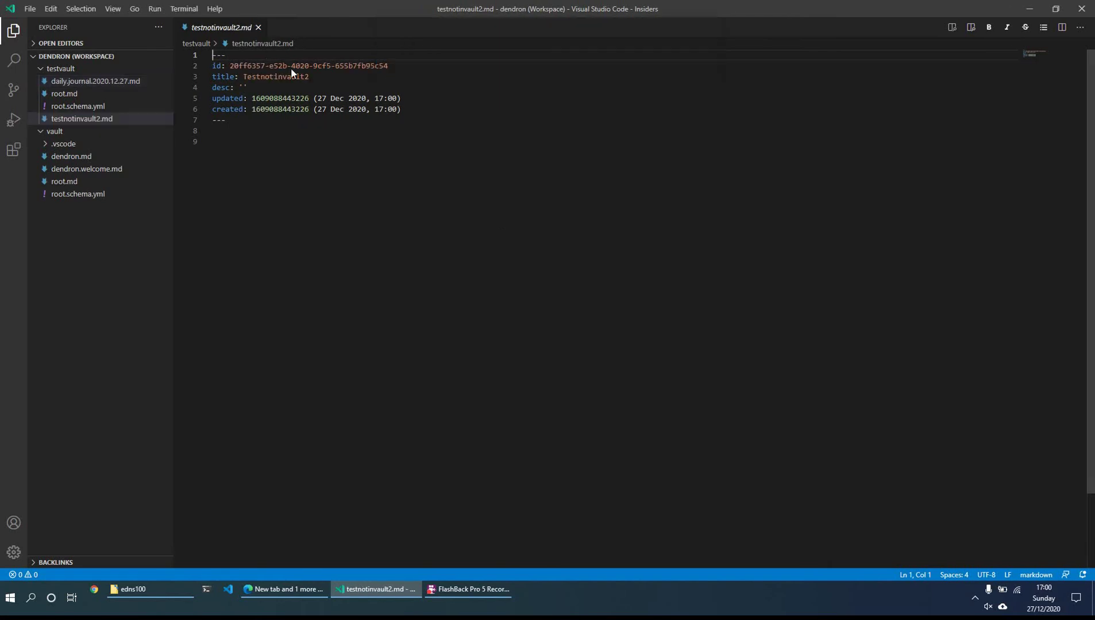
# From dendron.welcome in vault, create the note newnoteinvault1 through Lookup.
pyautogui.click(90, 243)
pyautogui.click(69, 182)
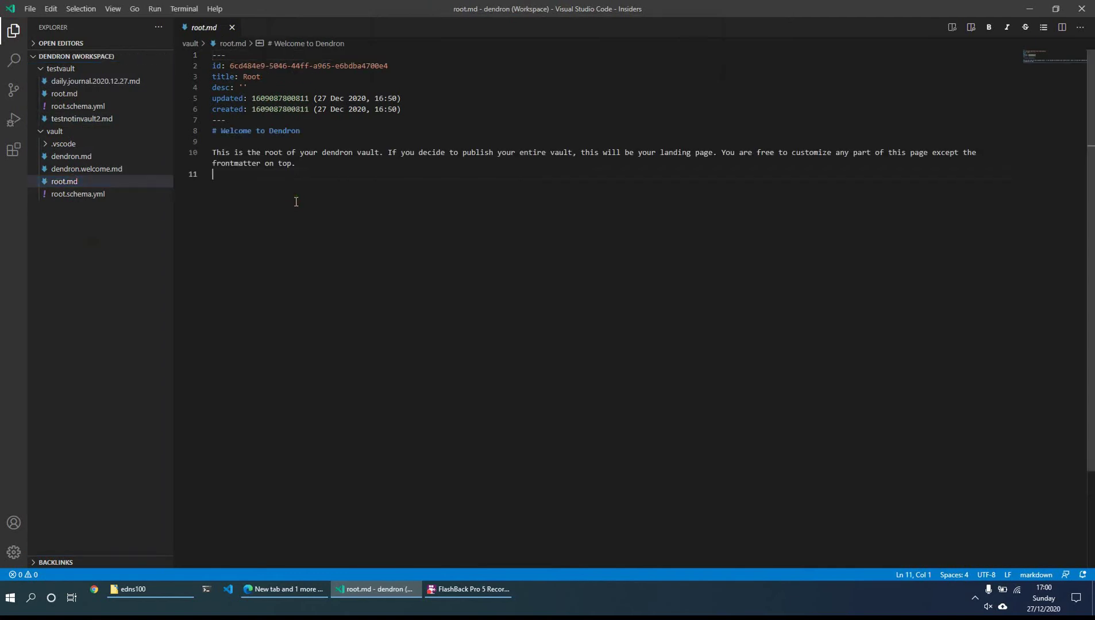
pyautogui.hotkey('ctrl', 'shift', 'i')
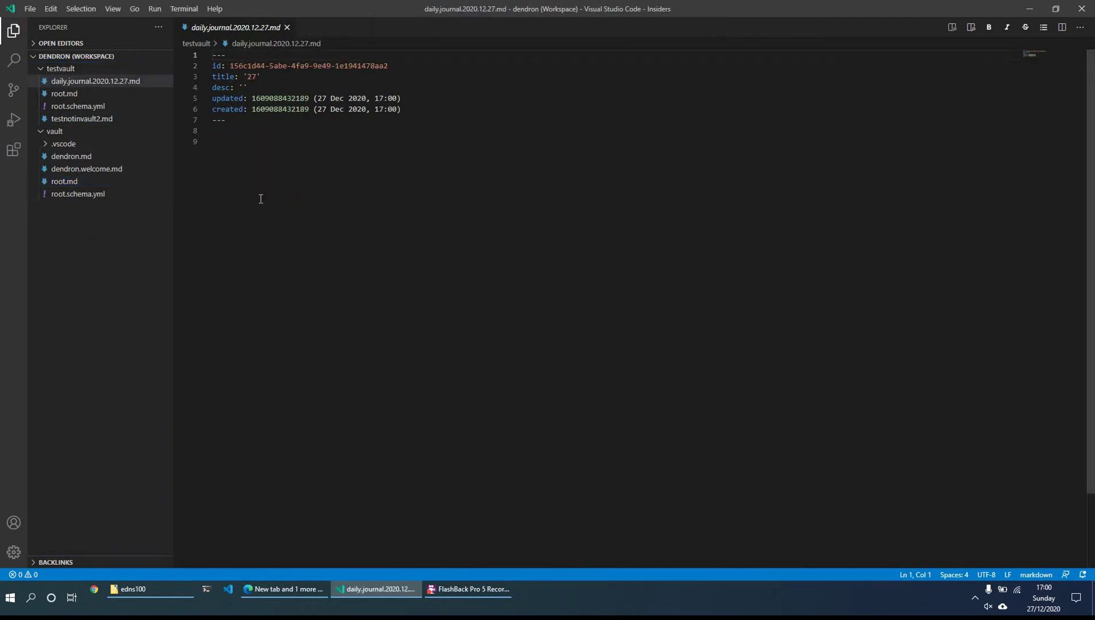
pyautogui.click(115, 171)
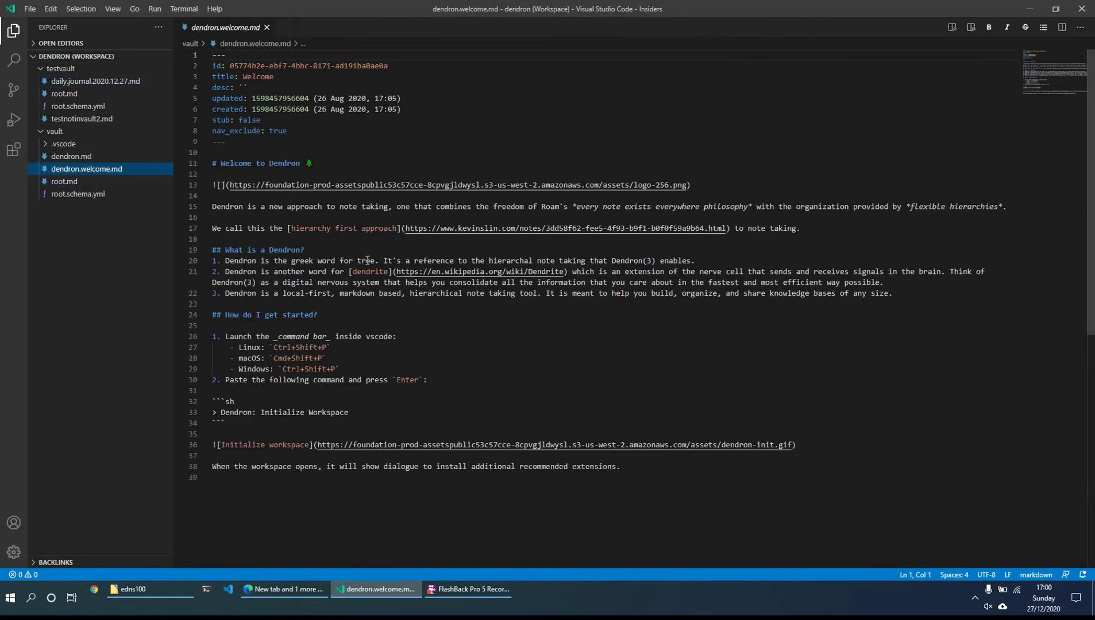
pyautogui.hotkey('ctrl', 'l')
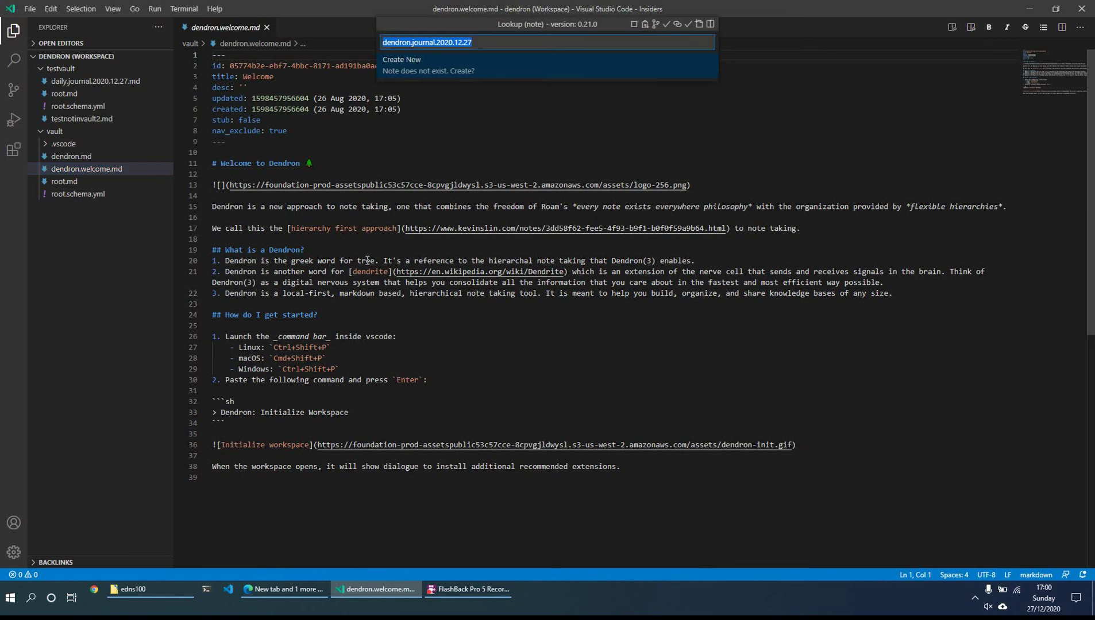
pyautogui.write('newnoteinv')
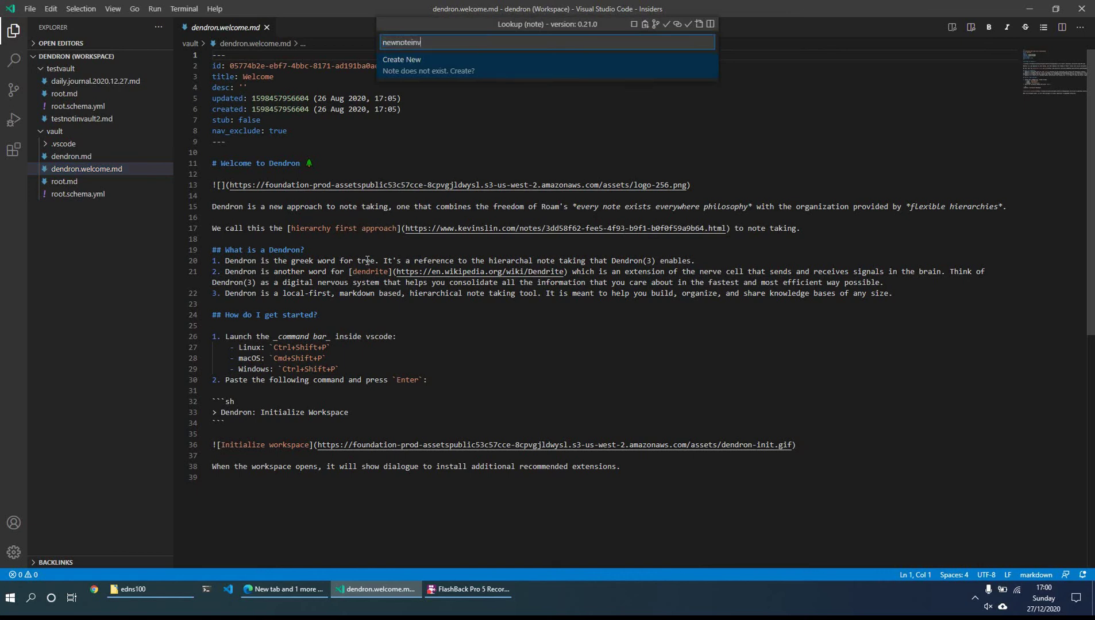
pyautogui.write('ault1')
pyautogui.press('Return')
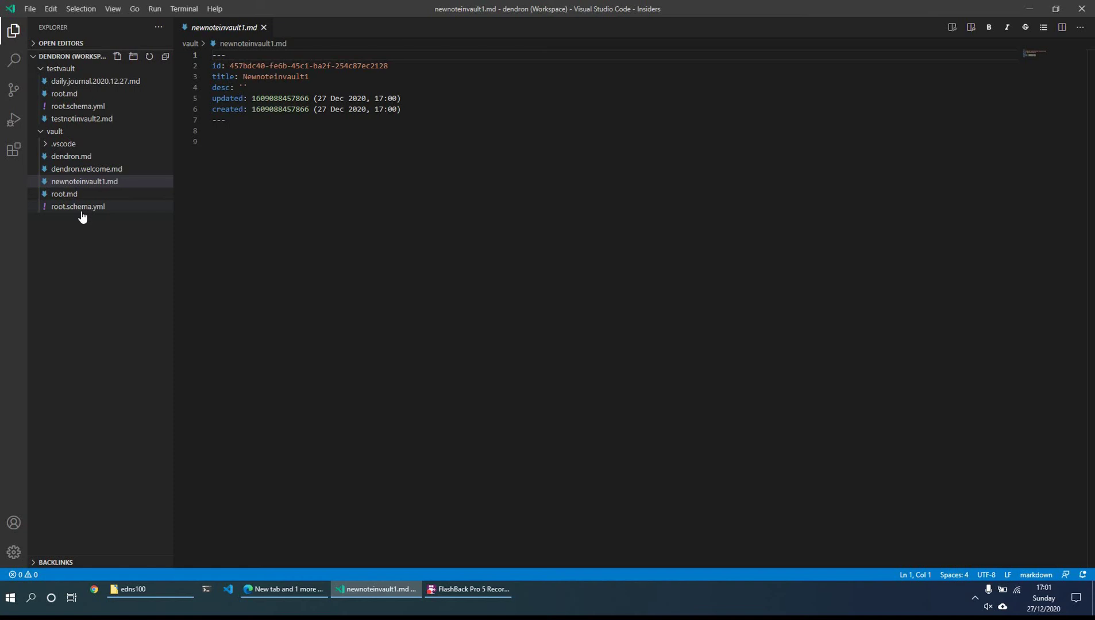
# Type [[ on empty line 9 of newnoteinvault1 to start a wikilink.
pyautogui.click(277, 197)
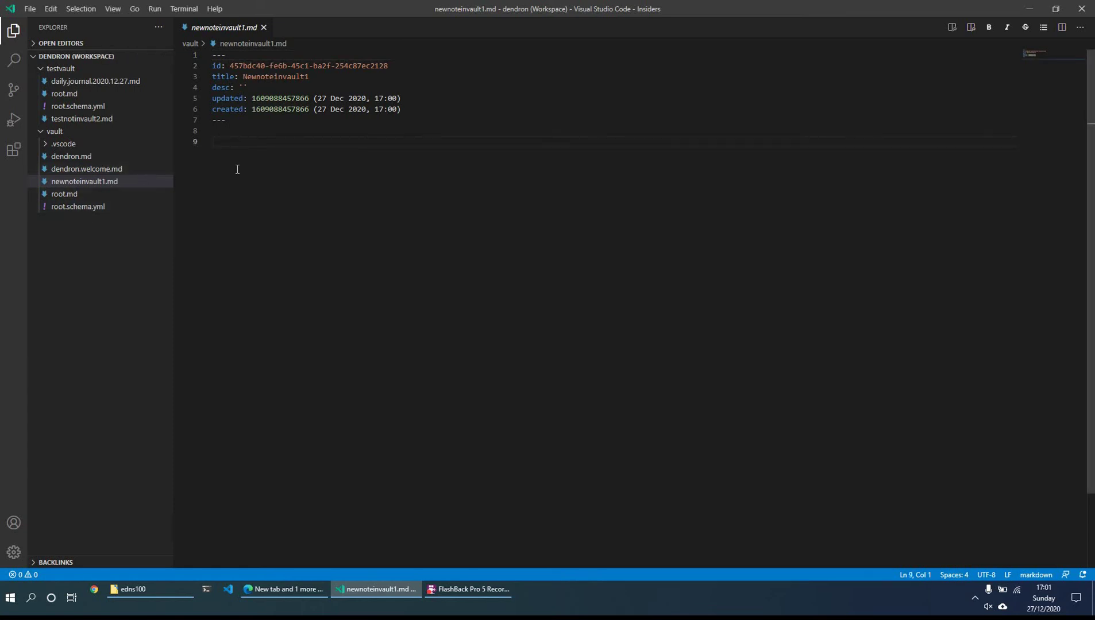
pyautogui.write('[[')
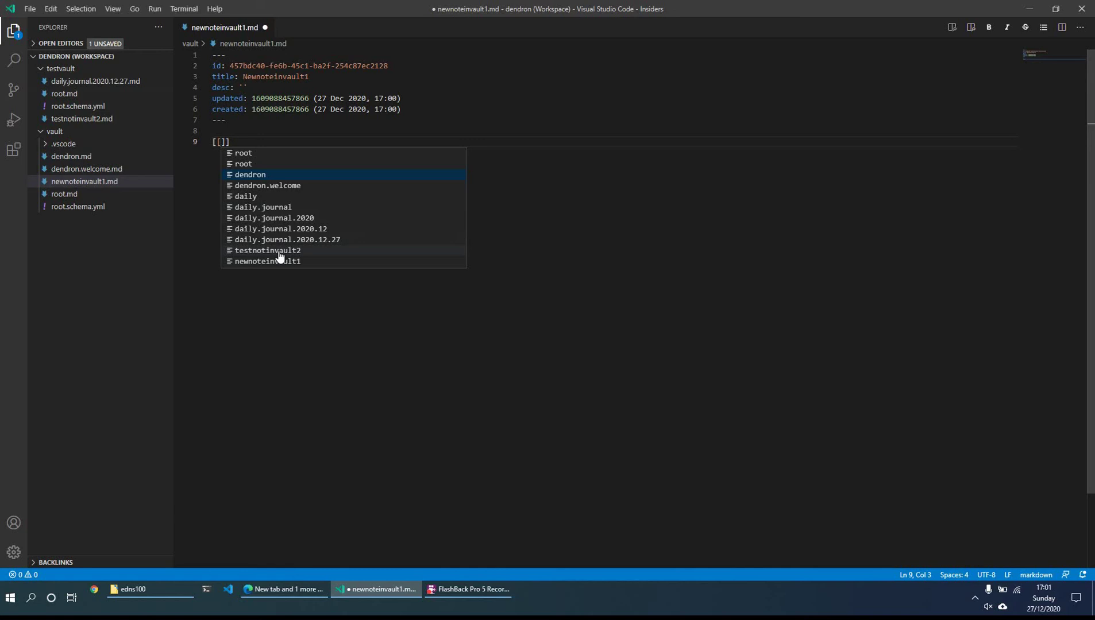
# Complete the [[testnotinvault2]] link, follow it to its note, then close that tab.
pyautogui.click(332, 253)
pyautogui.press('End')
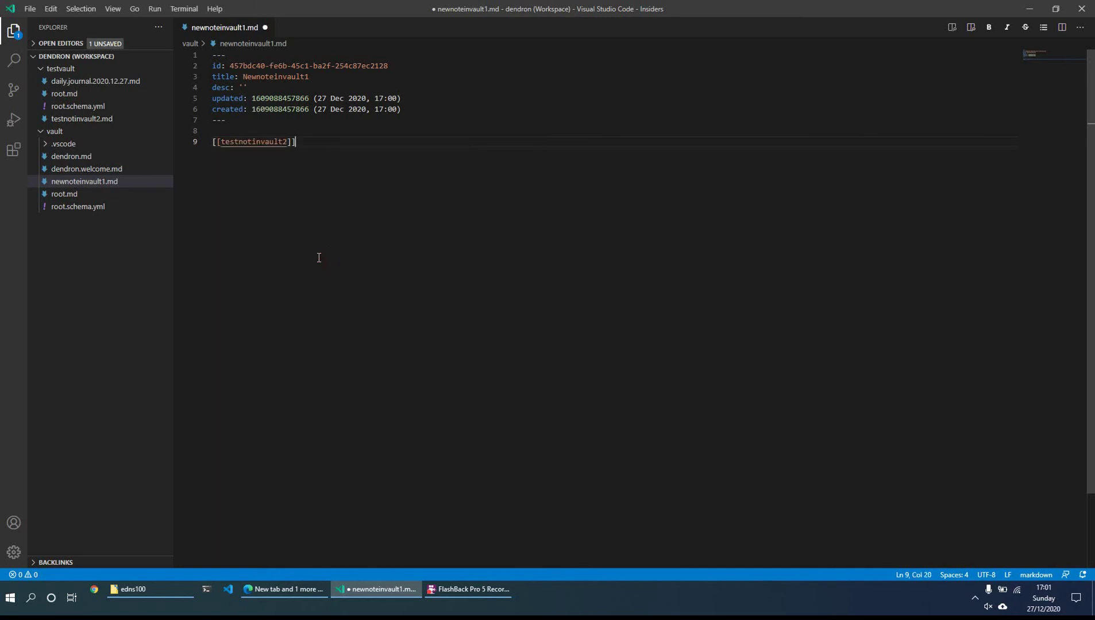
pyautogui.keyDown('ctrl'); pyautogui.click(270, 142); pyautogui.keyUp('ctrl')
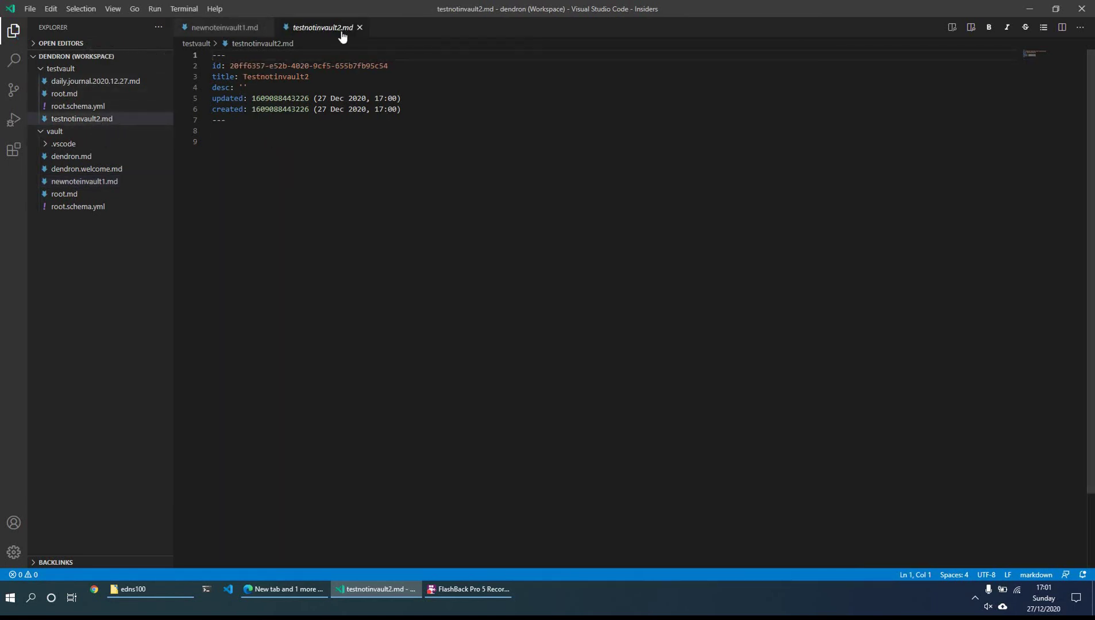
pyautogui.click(359, 27)
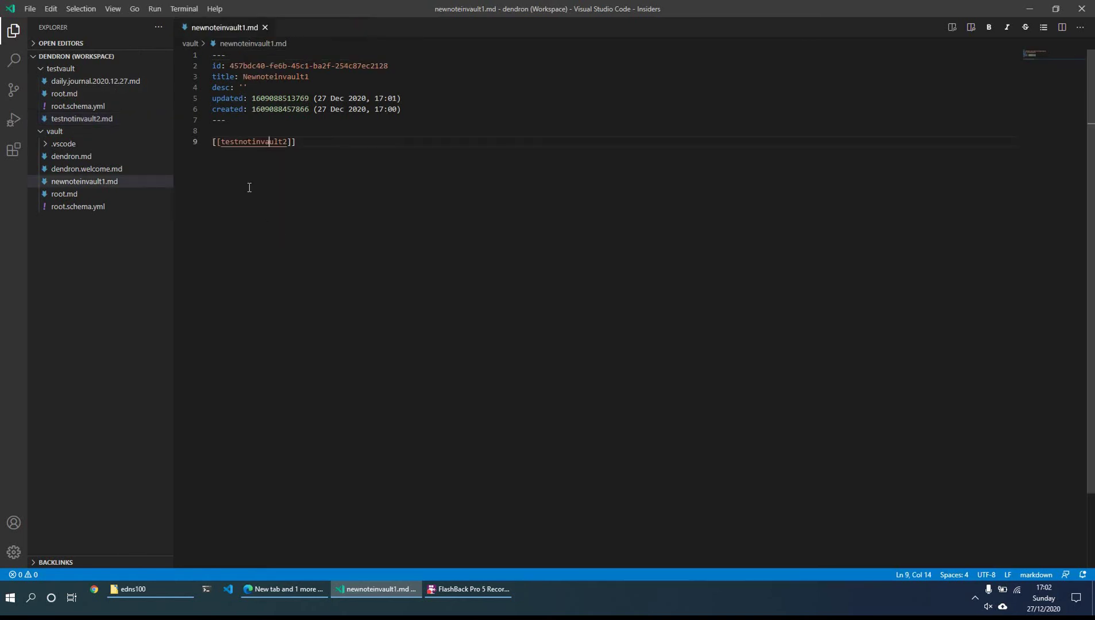
# Reveal the vault folder in File Explorer and browse into the testvault folder.
pyautogui.rightClick(60, 131)
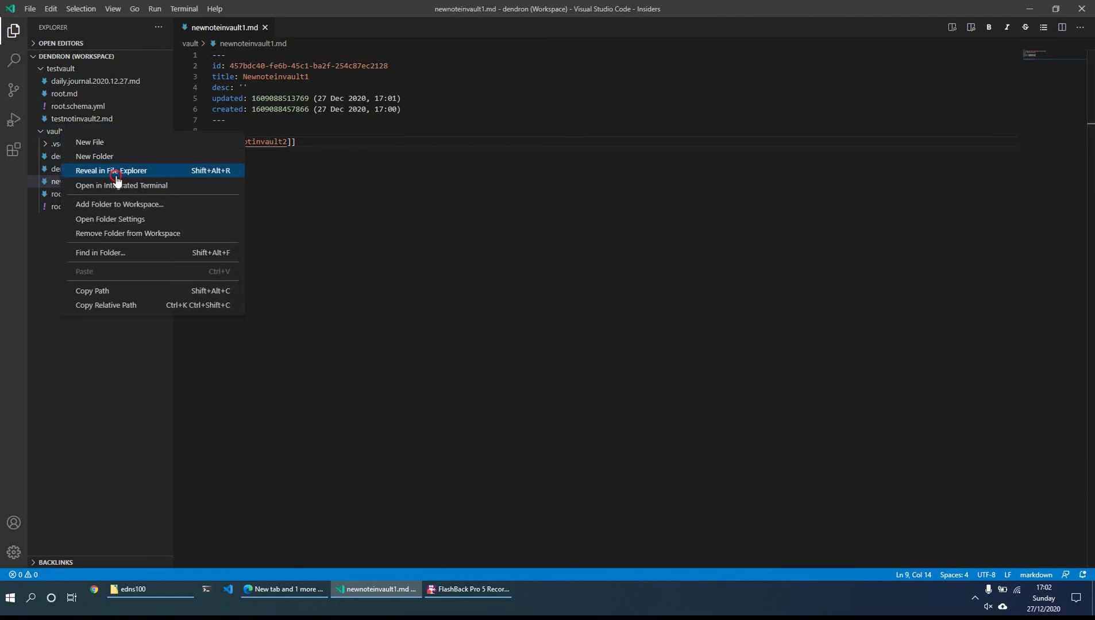
pyautogui.click(114, 172)
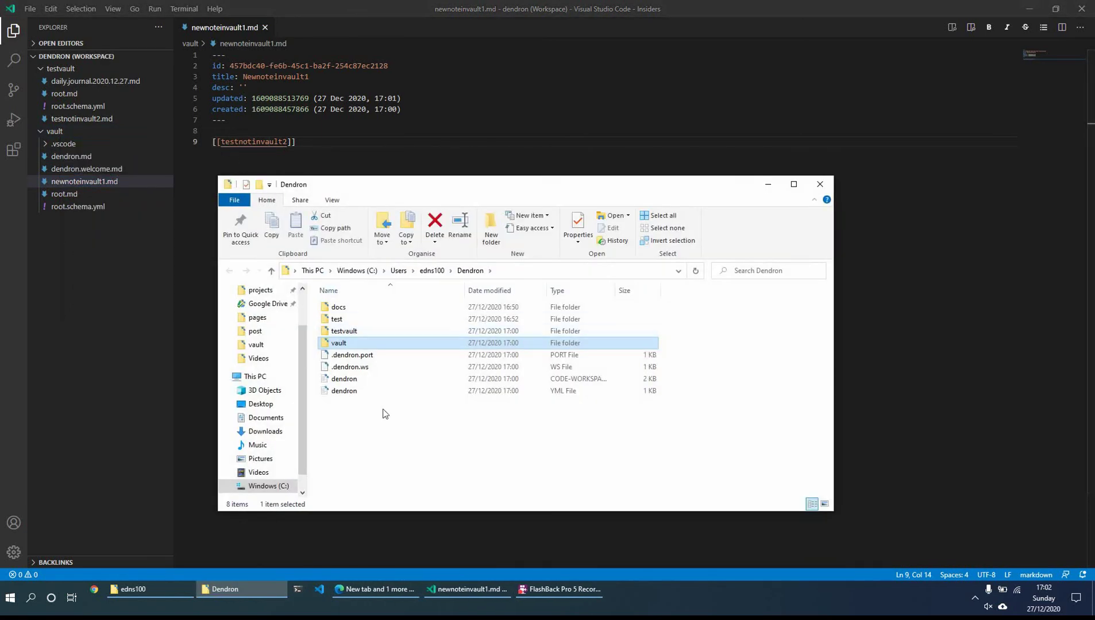
pyautogui.moveTo(394, 430); pyautogui.dragTo(341, 305)
pyautogui.click(366, 430)
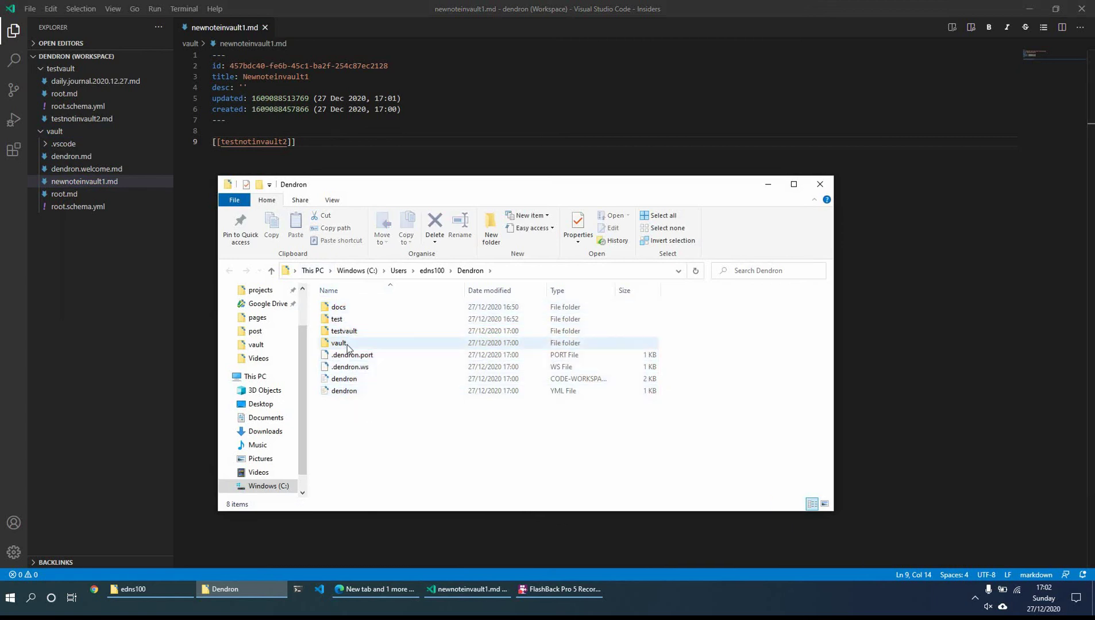
pyautogui.doubleClick(345, 342)
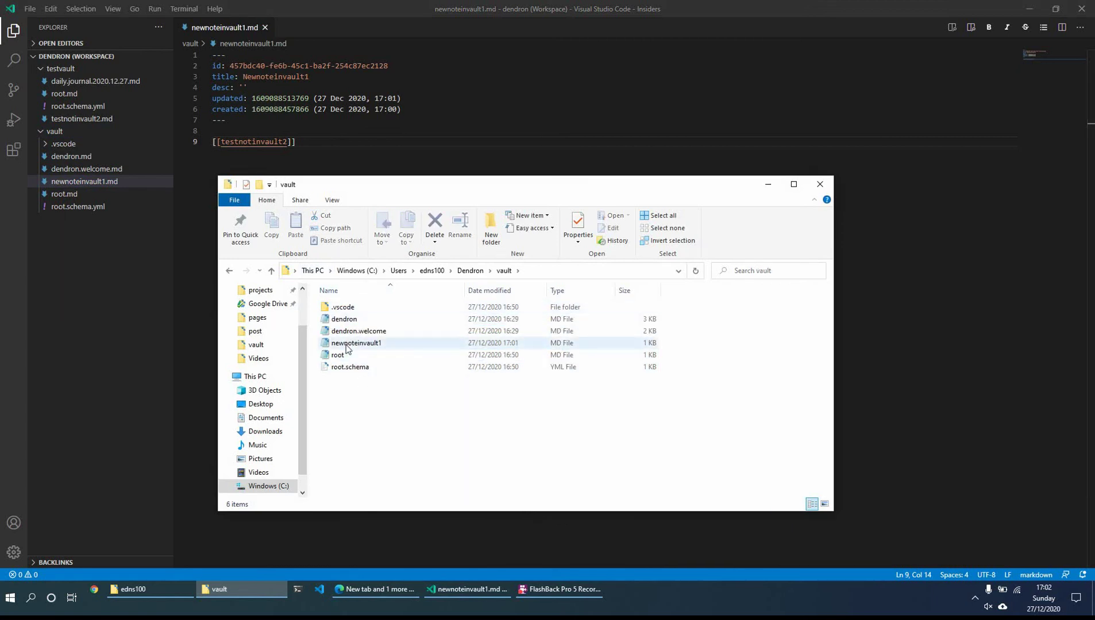
pyautogui.click(228, 270)
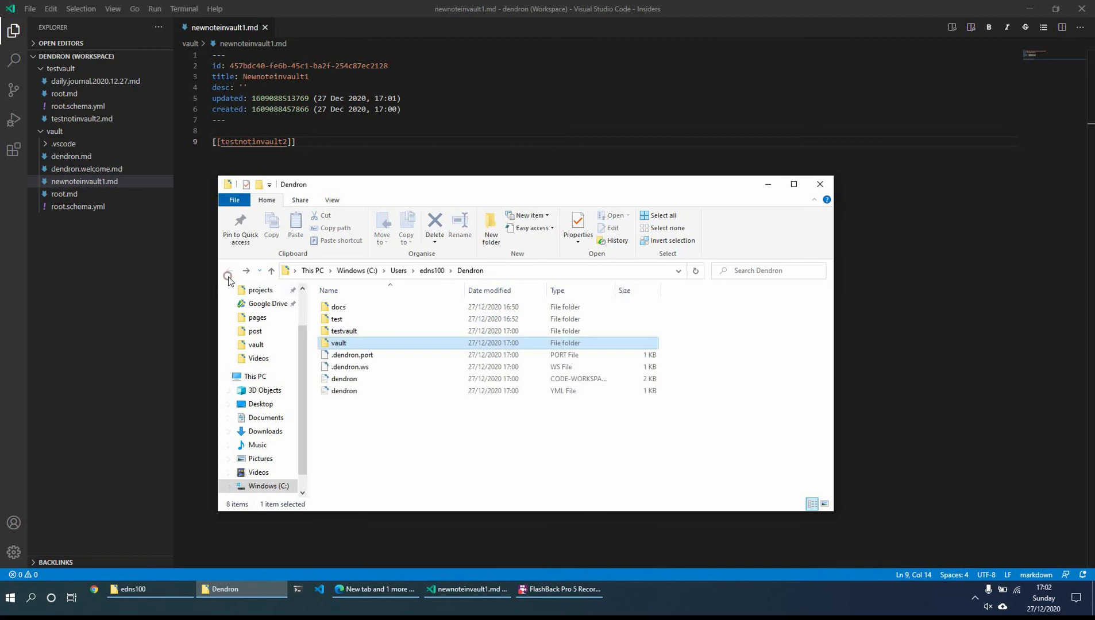
pyautogui.doubleClick(333, 333)
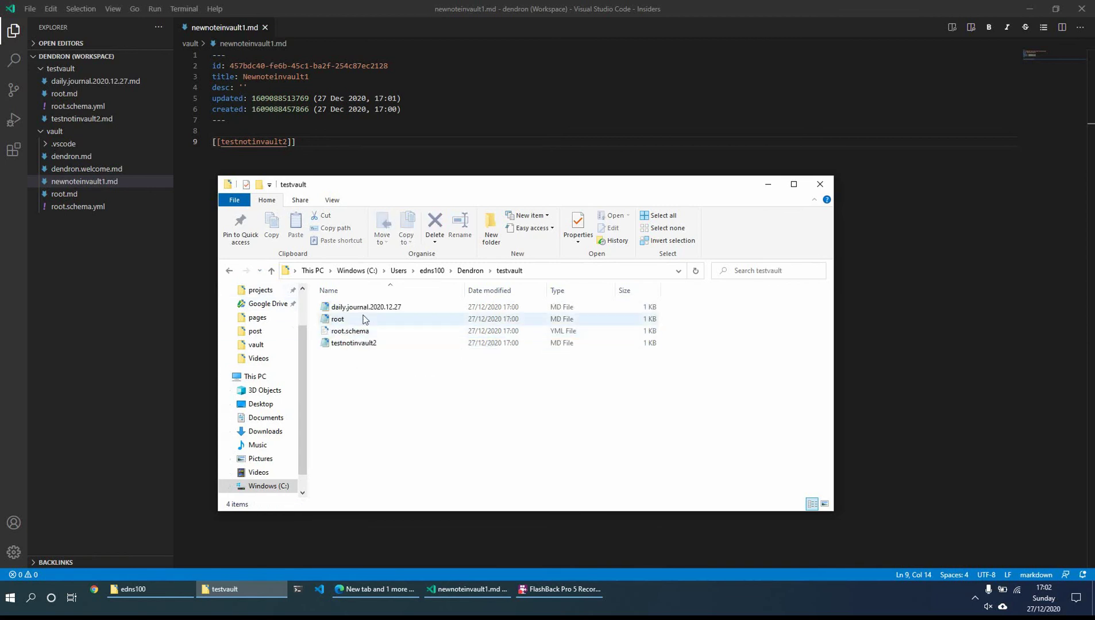
# View testnotinvault2's front matter in Notepad, then close Notepad.
pyautogui.doubleClick(358, 346)
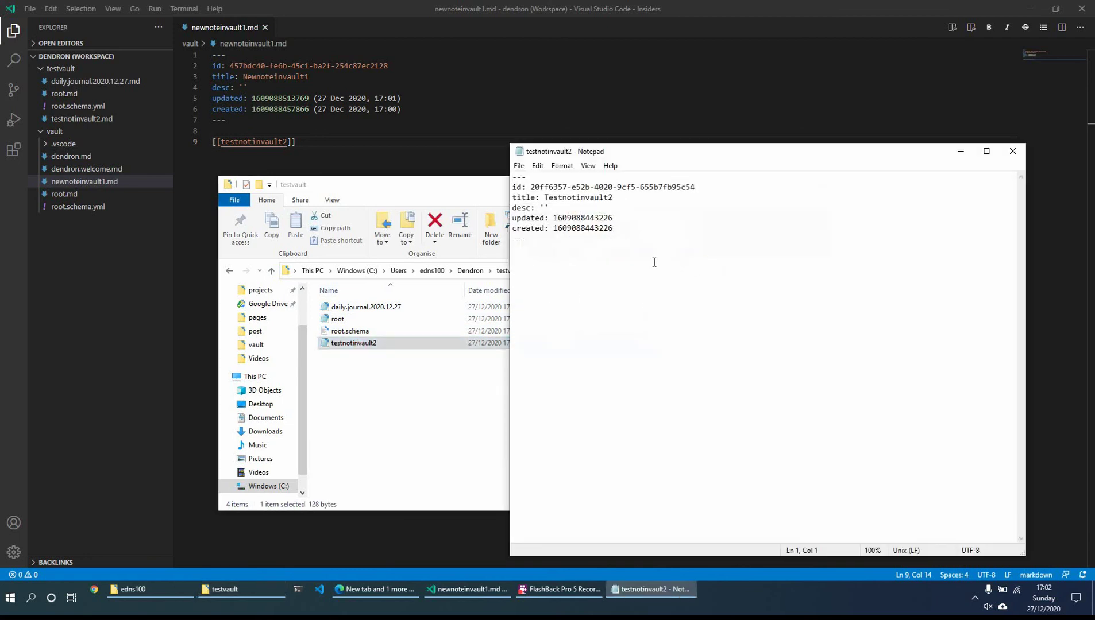
pyautogui.moveTo(648, 261); pyautogui.dragTo(548, 187)
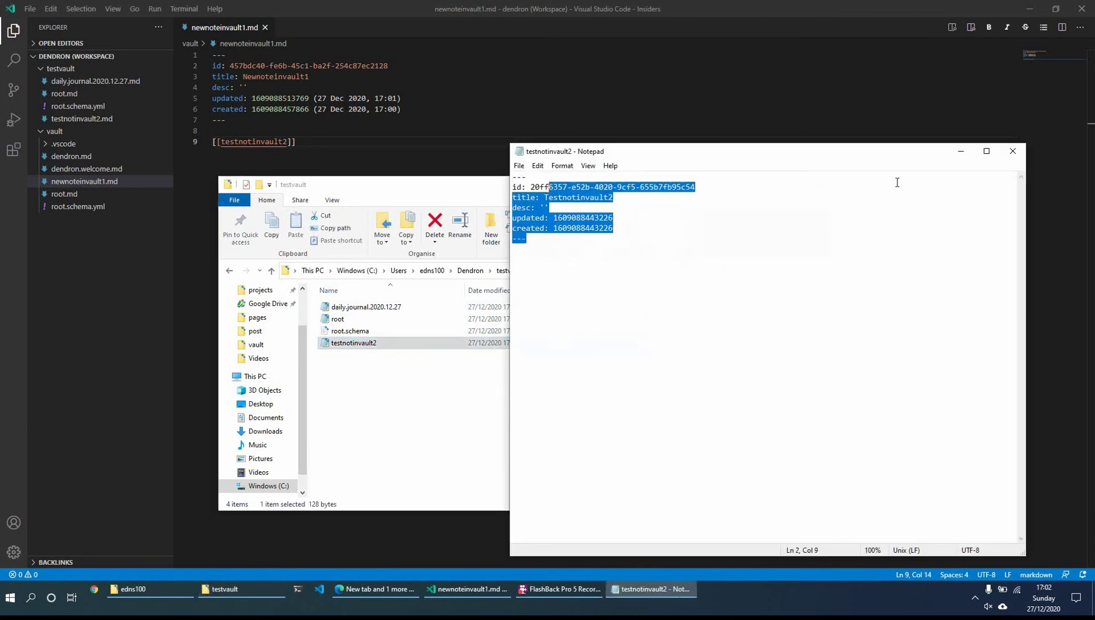
pyautogui.click(1003, 156)
# Add 'This is some example text' to testnotinvault2.md and save it.
pyautogui.click(80, 120)
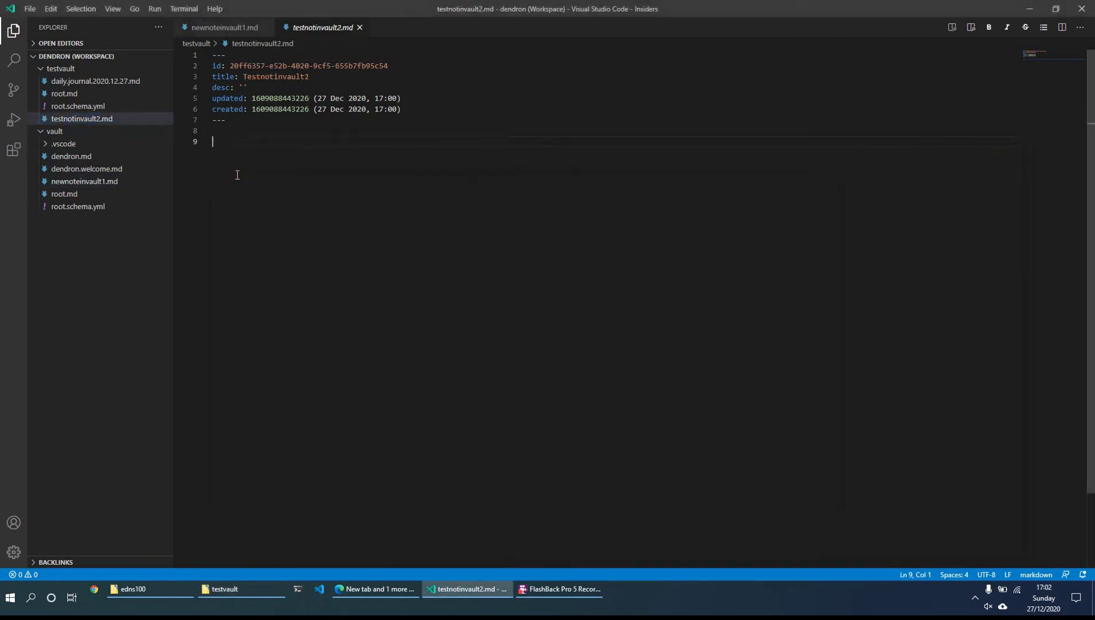
pyautogui.write('This is ')
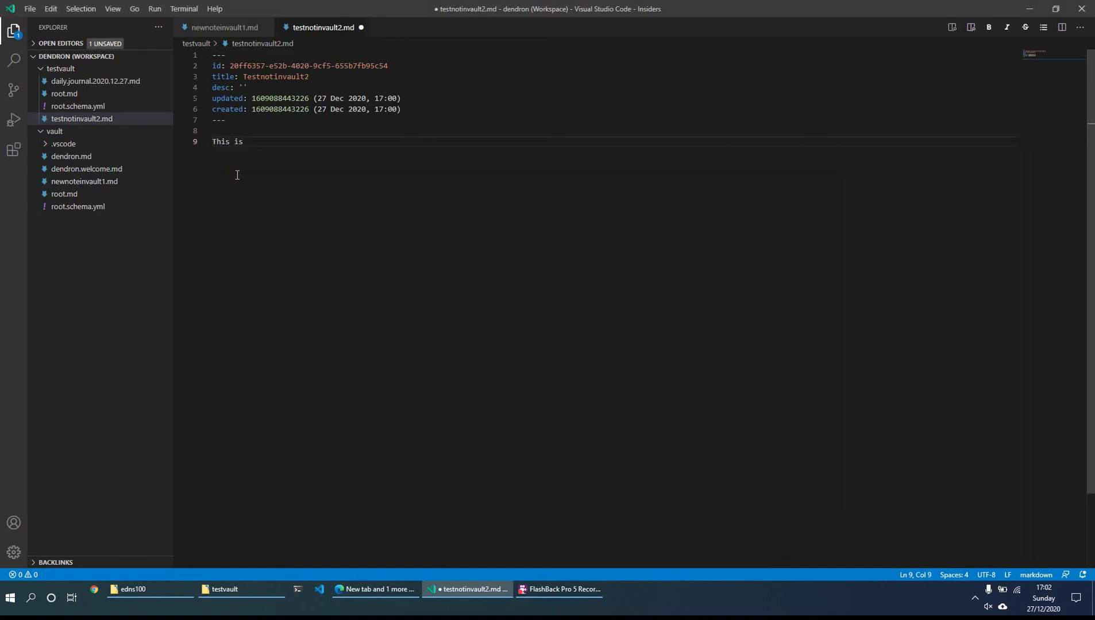
pyautogui.write('some example text')
pyautogui.hotkey('ctrl', 's')
# Open testnotinvault2 from testvault in Notepad and check the example text.
pyautogui.click(272, 597)
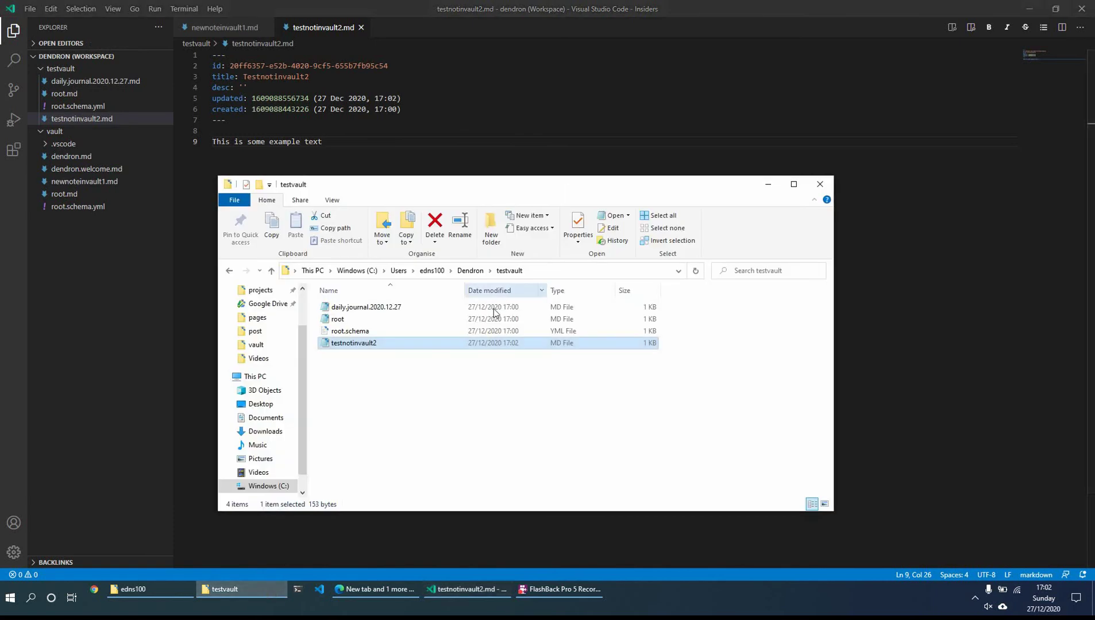
pyautogui.doubleClick(383, 343)
pyautogui.moveTo(637, 268); pyautogui.dragTo(544, 259)
pyautogui.click(585, 300)
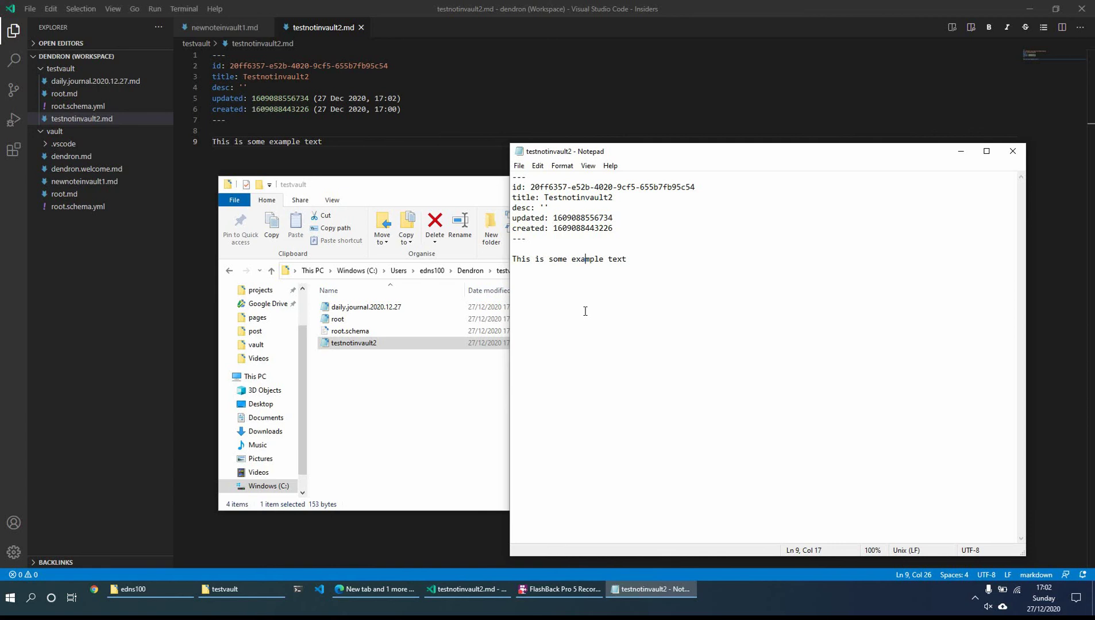
# Browse from the Dendron folder into the vault folder, then return to VS Code.
pyautogui.click(413, 409)
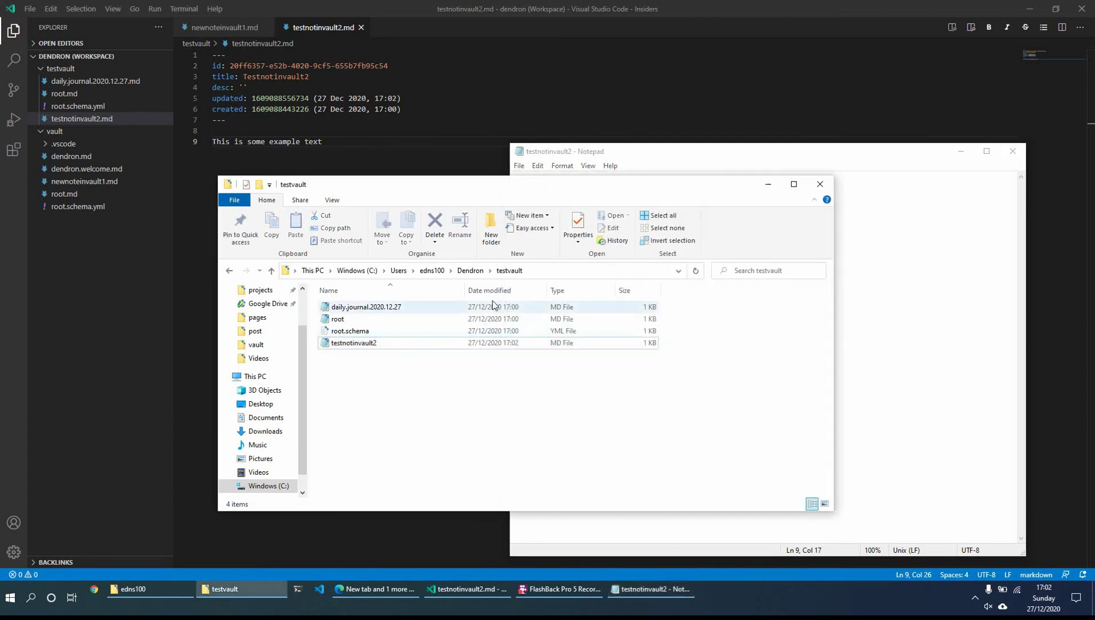
pyautogui.click(472, 270)
pyautogui.doubleClick(346, 332)
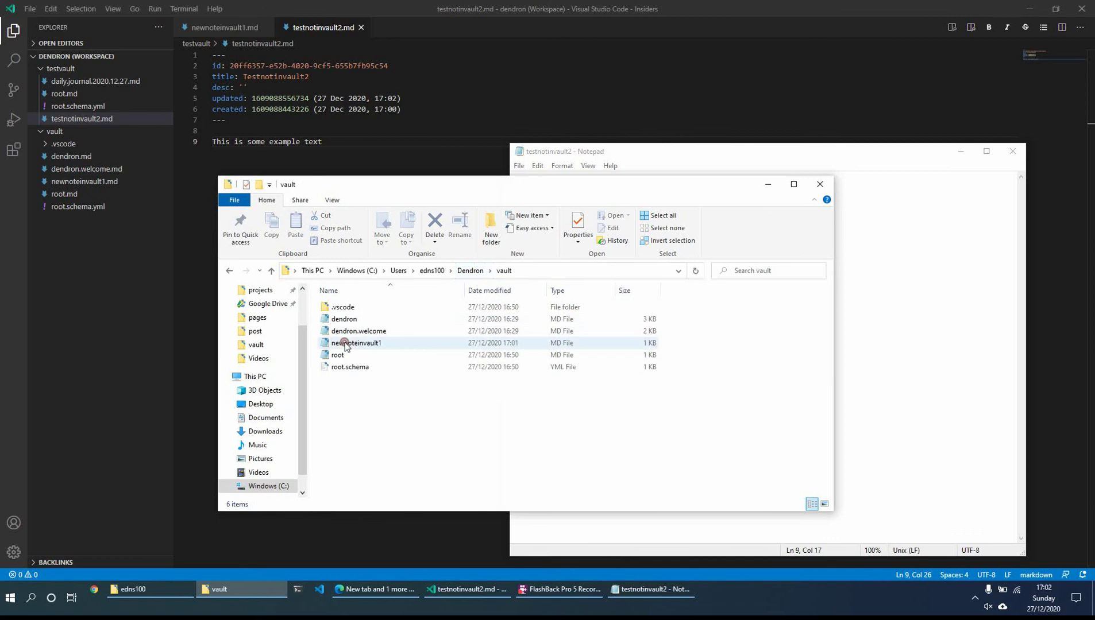
pyautogui.click(101, 257)
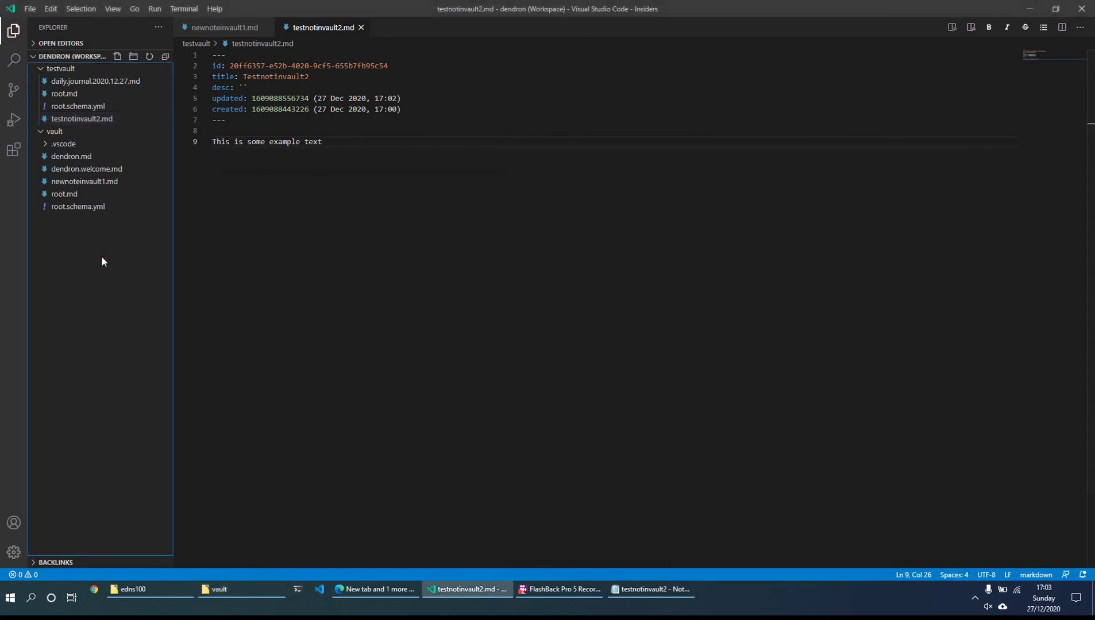
# Run Dendron: Vault Add to create a local vault at path vault3.
pyautogui.hotkey('ctrl', 'shift', 'p')
pyautogui.press('Return')
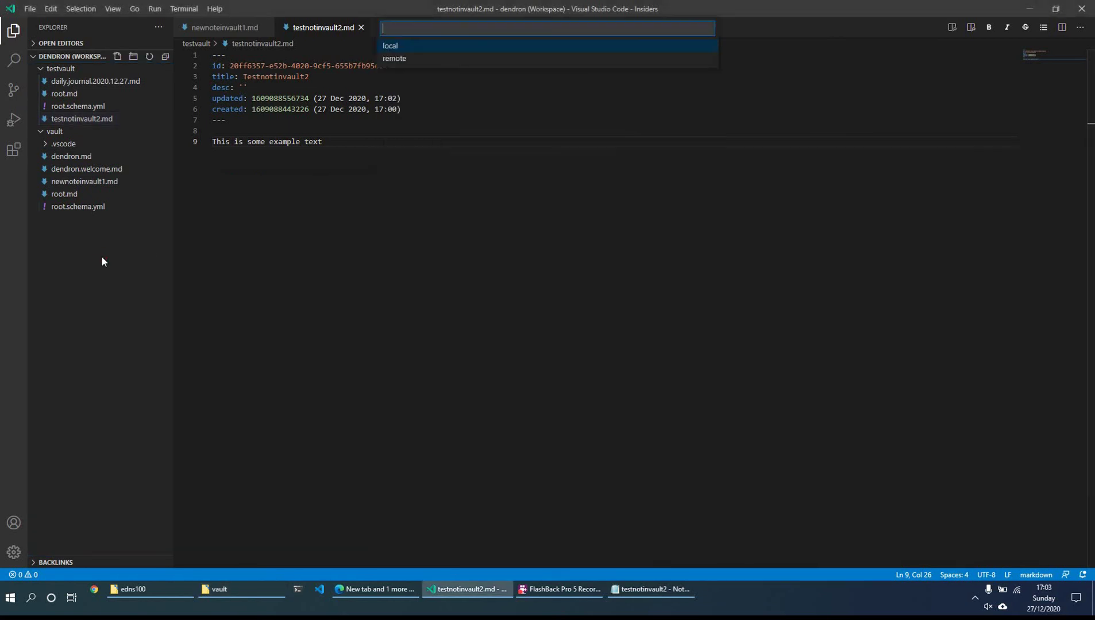
pyautogui.press('Return')
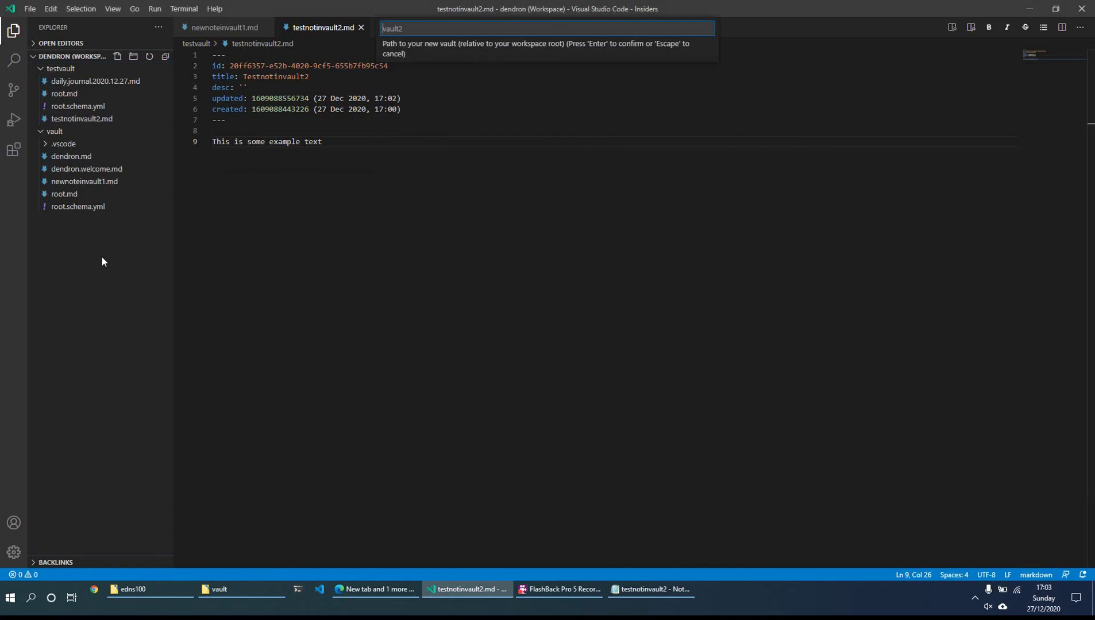
pyautogui.write('vault3')
pyautogui.press('Return')
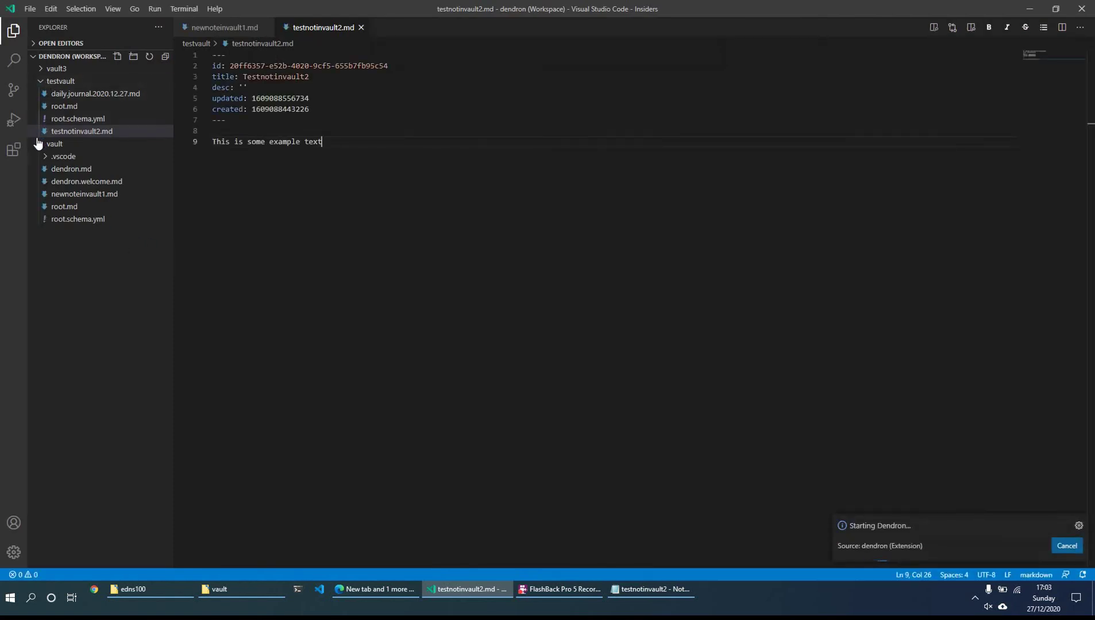
# Collapse testvault and confirm in File Explorer that vault3 holds root.md and root.schema.yml.
pyautogui.click(41, 80)
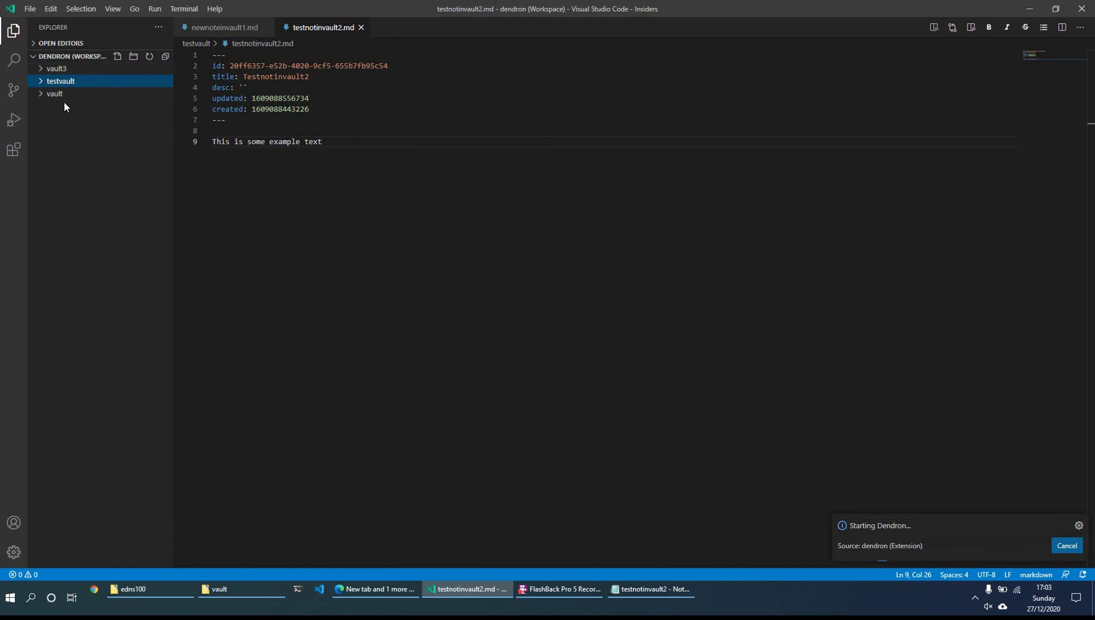
pyautogui.click(241, 587)
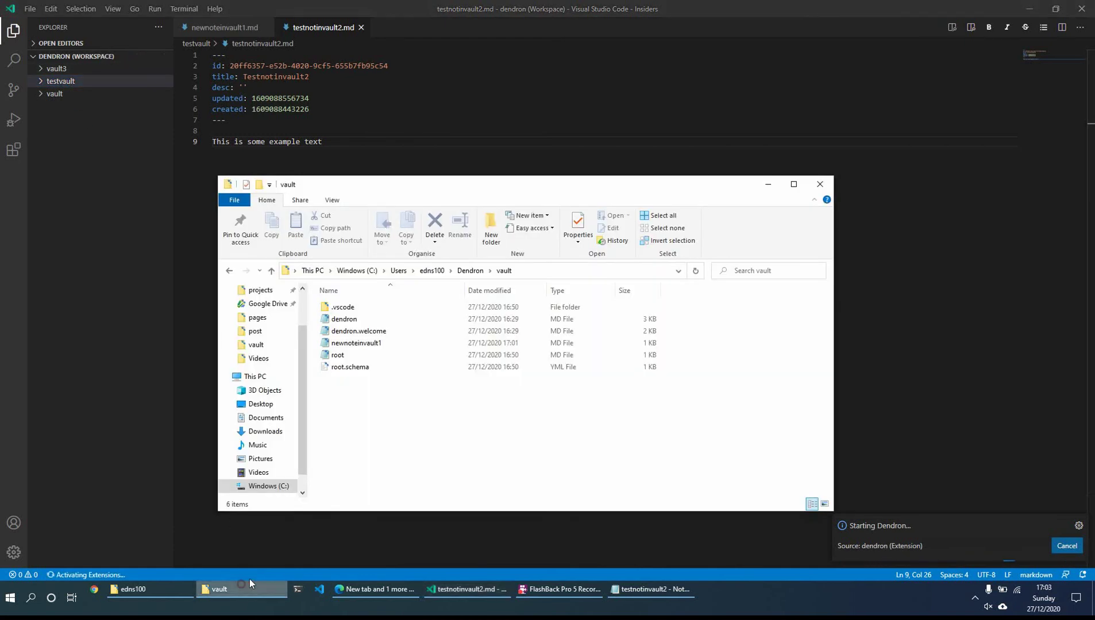
pyautogui.click(461, 271)
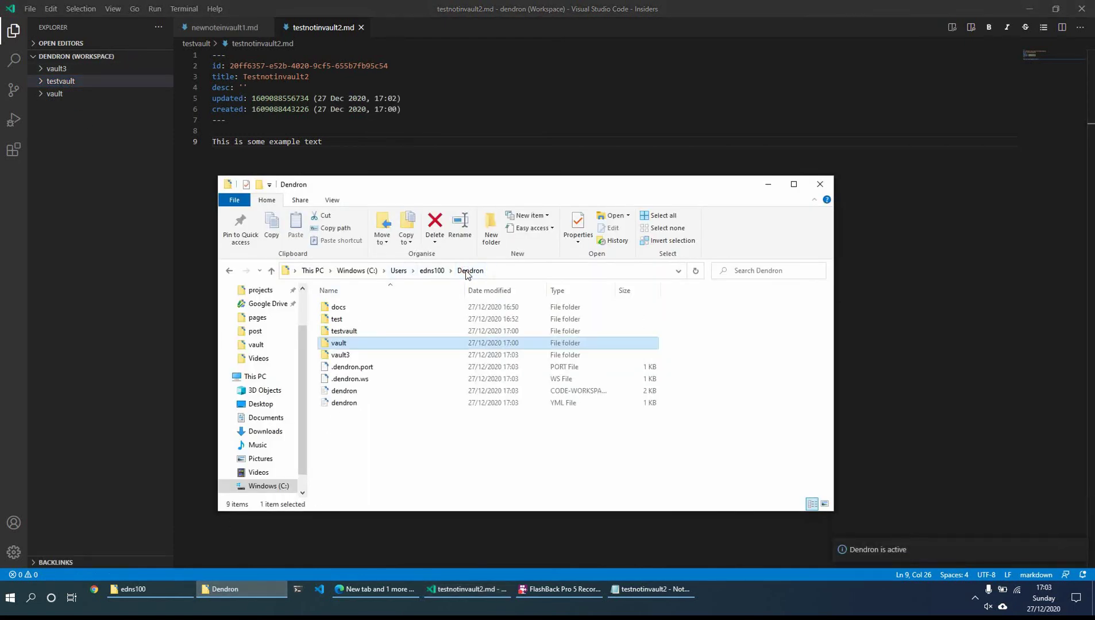
pyautogui.click(353, 357)
pyautogui.doubleClick(352, 356)
pyautogui.moveTo(370, 345); pyautogui.dragTo(395, 382)
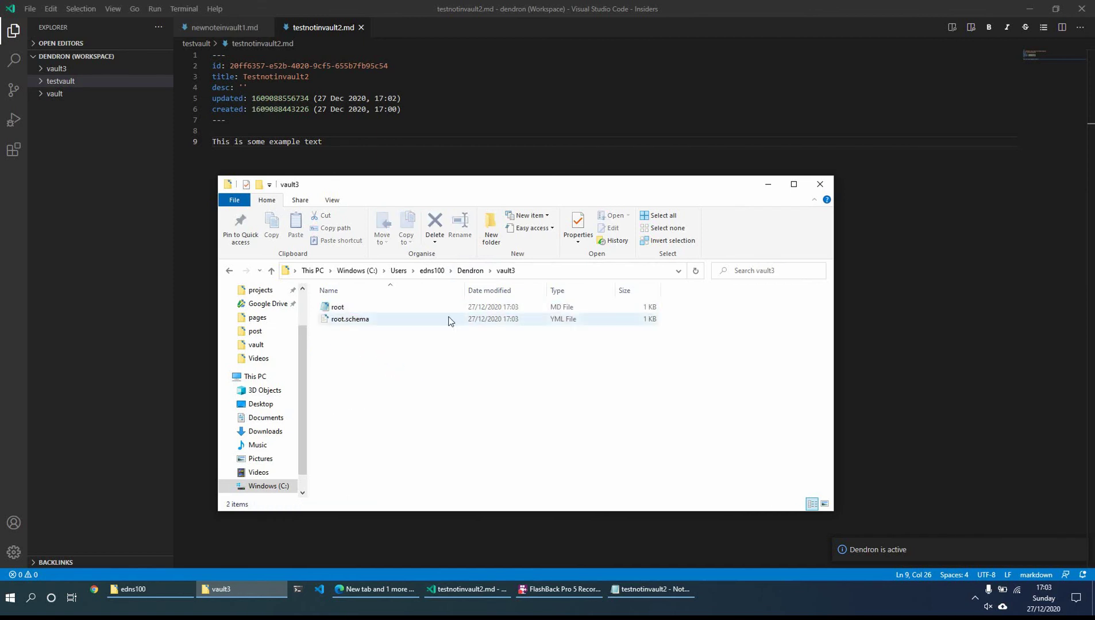
pyautogui.click(151, 219)
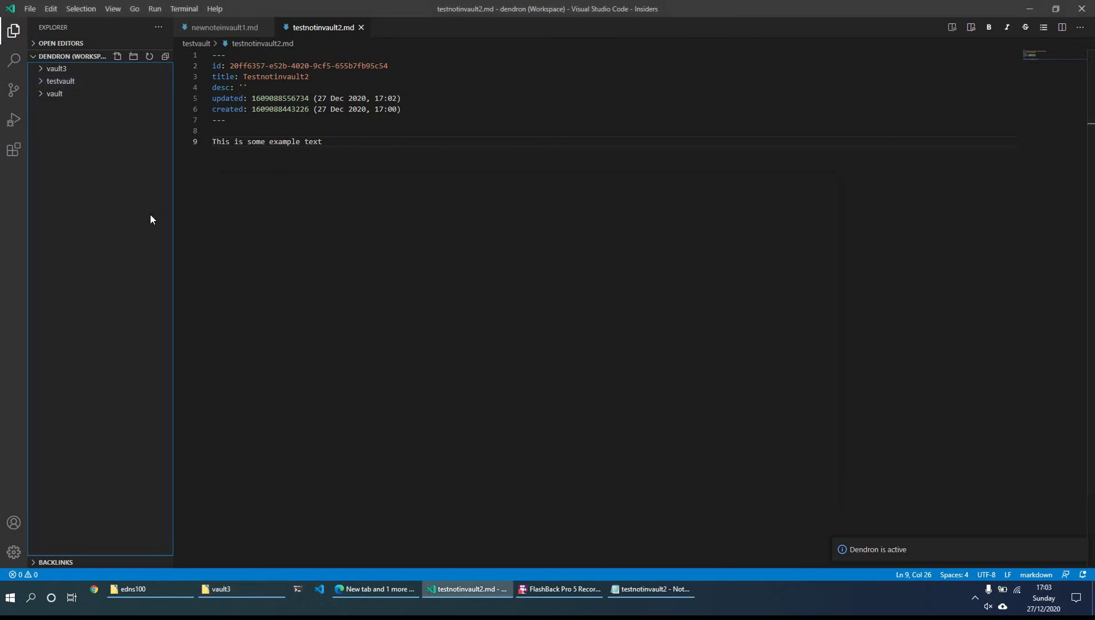
# Run Dendron: Vault Remove from the command palette and remove vault3.
pyautogui.hotkey('ctrl', 'shift', 'p')
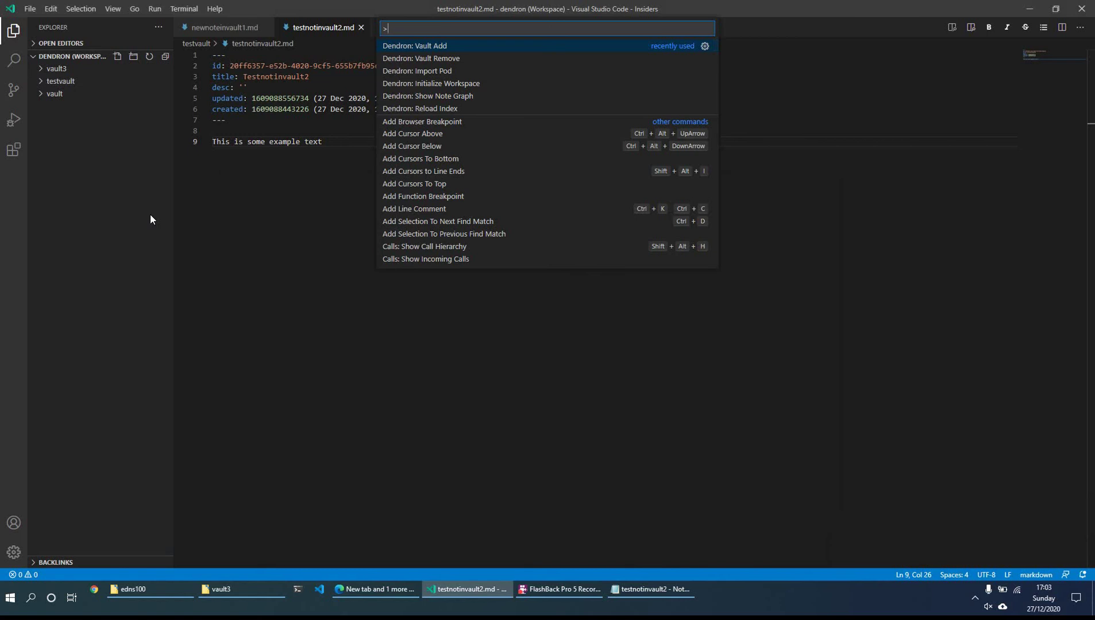
pyautogui.write('vault')
pyautogui.press('Down')
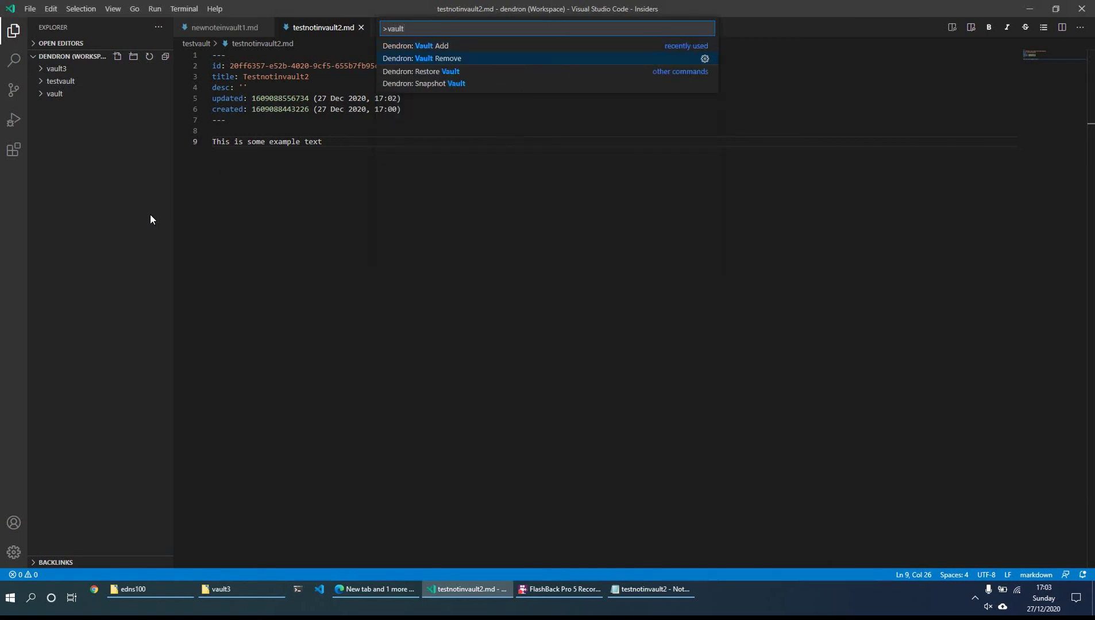
pyautogui.press('Return')
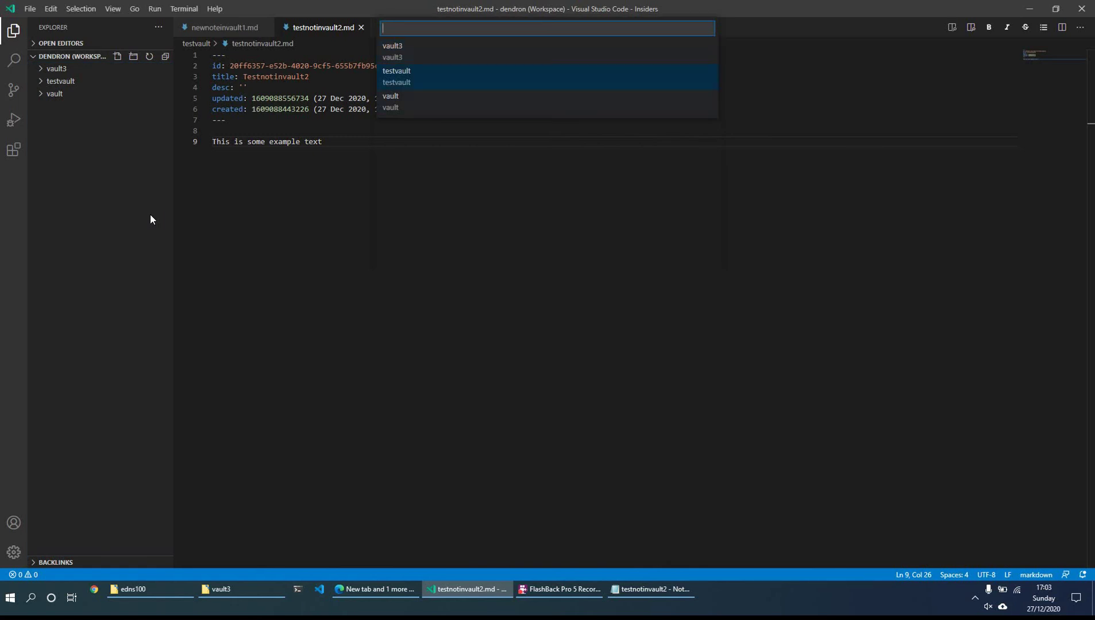
pyautogui.press('Return')
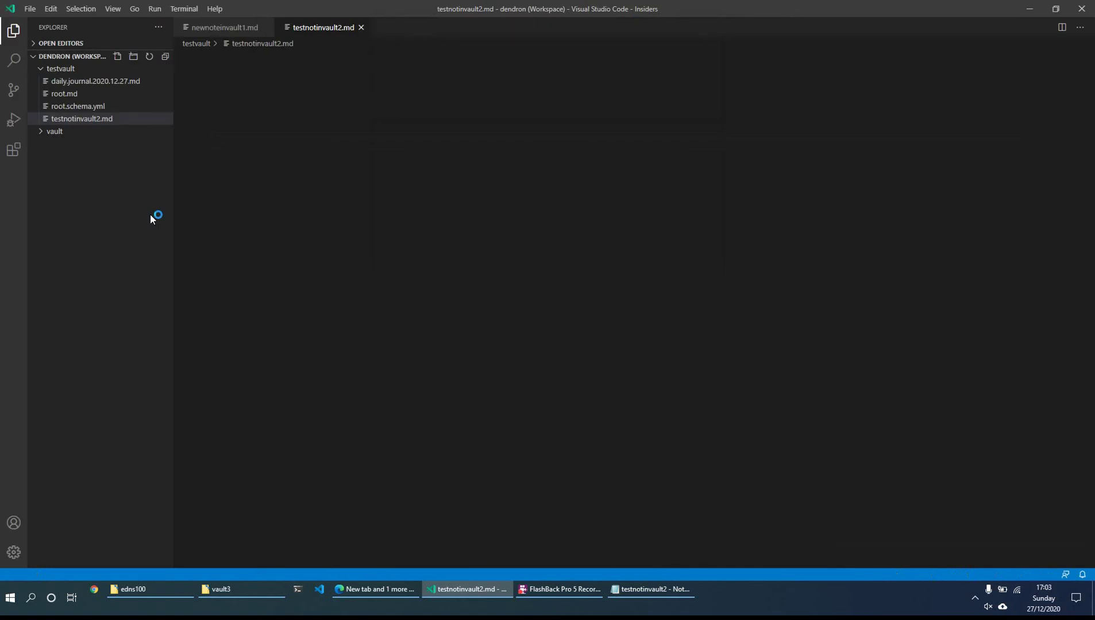
pyautogui.click(34, 69)
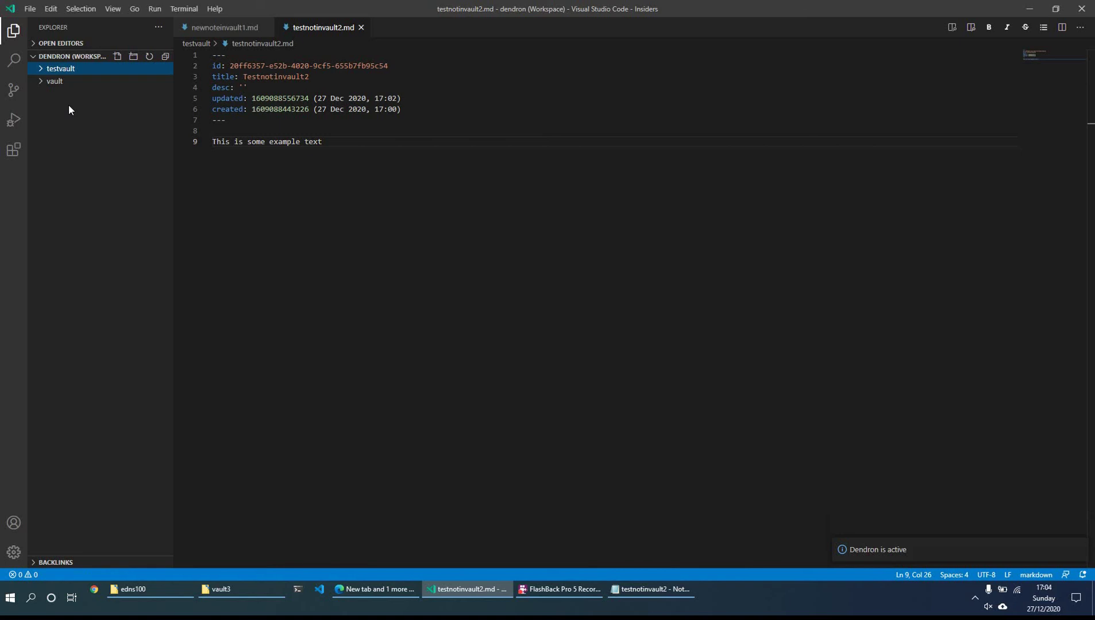
pyautogui.click(357, 311)
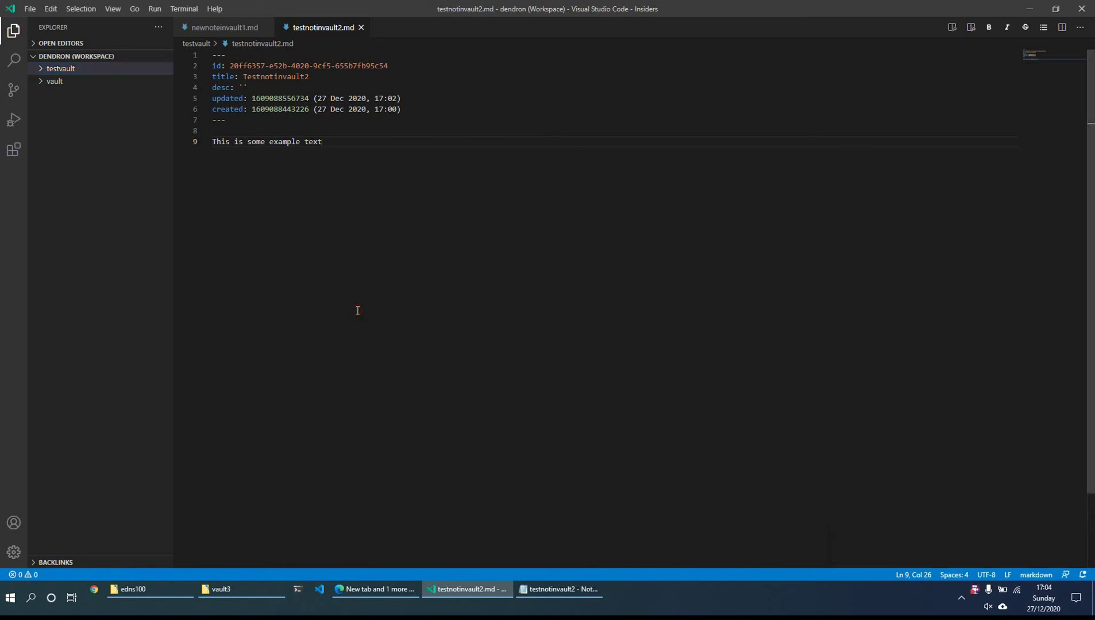